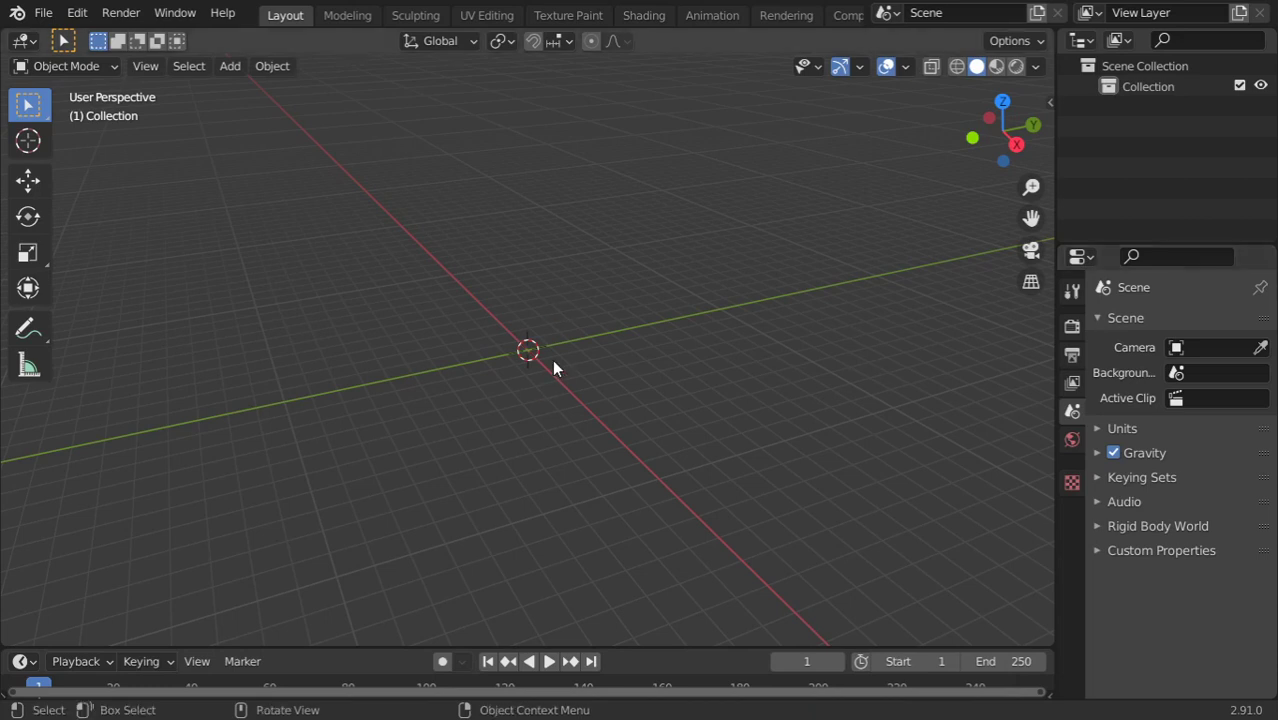
Add a cube at the scene origin and view it from the front.
key(shift+a)
mouse_move(441, 306)
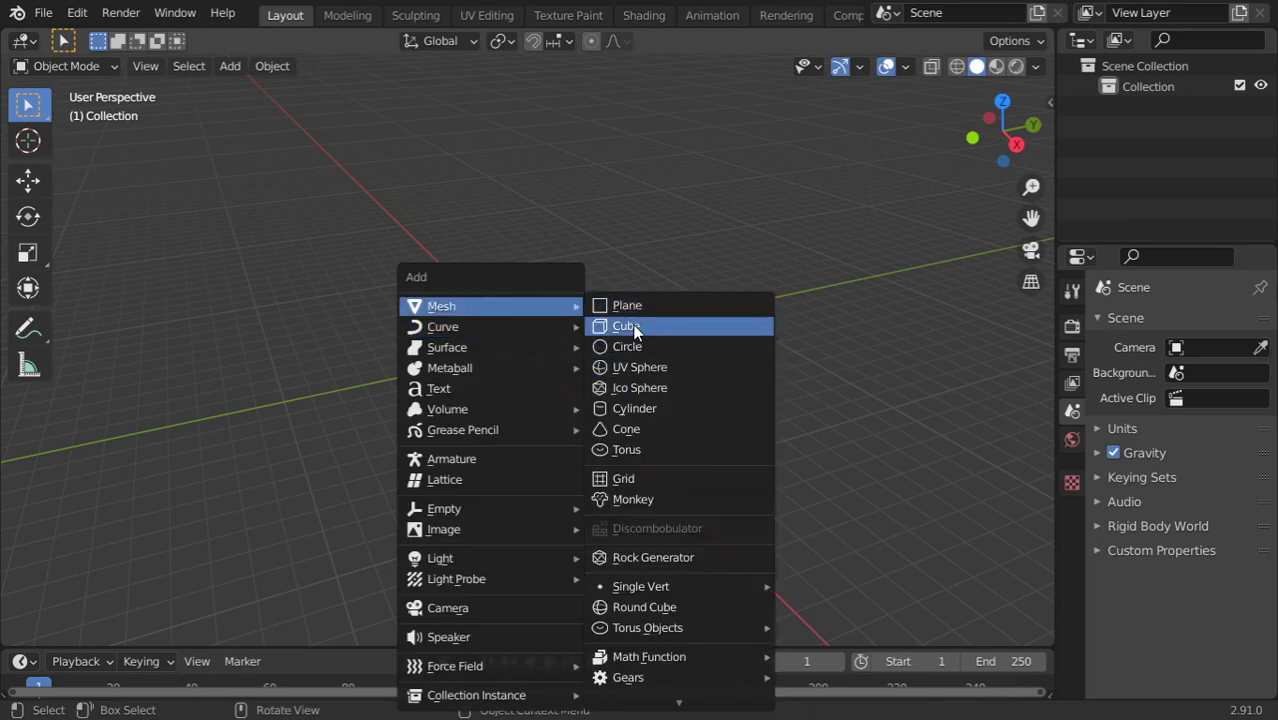
click(633, 328)
click(633, 331)
key(KP_1)
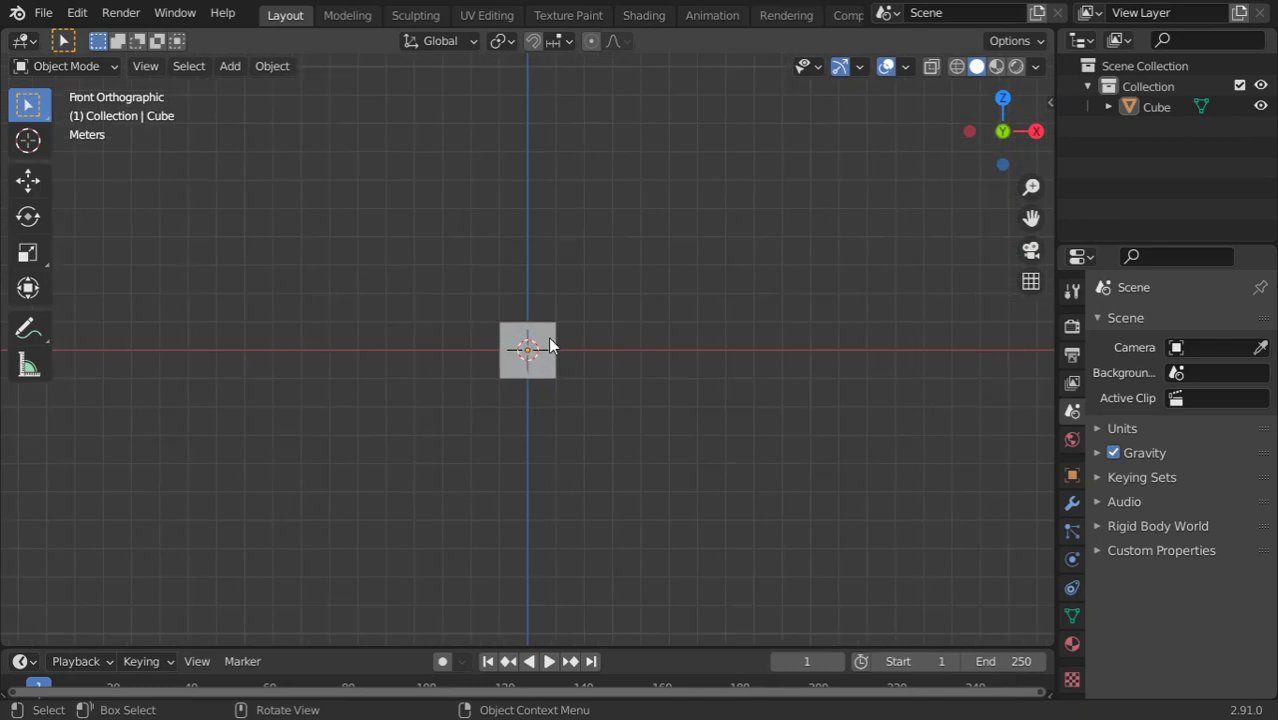
Scale the cube up by a factor of 3.
click(547, 342)
key(s)
key(3)
key(Return)
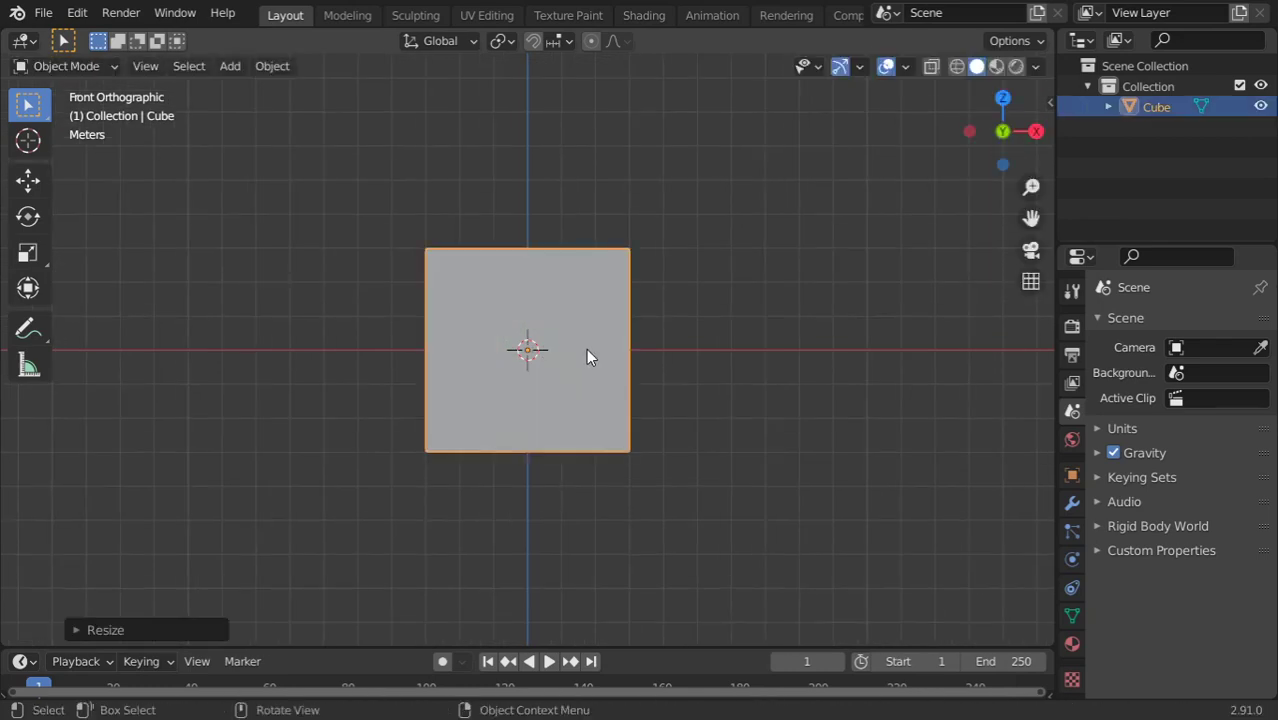
key(shift+a)
mouse_move(458, 552)
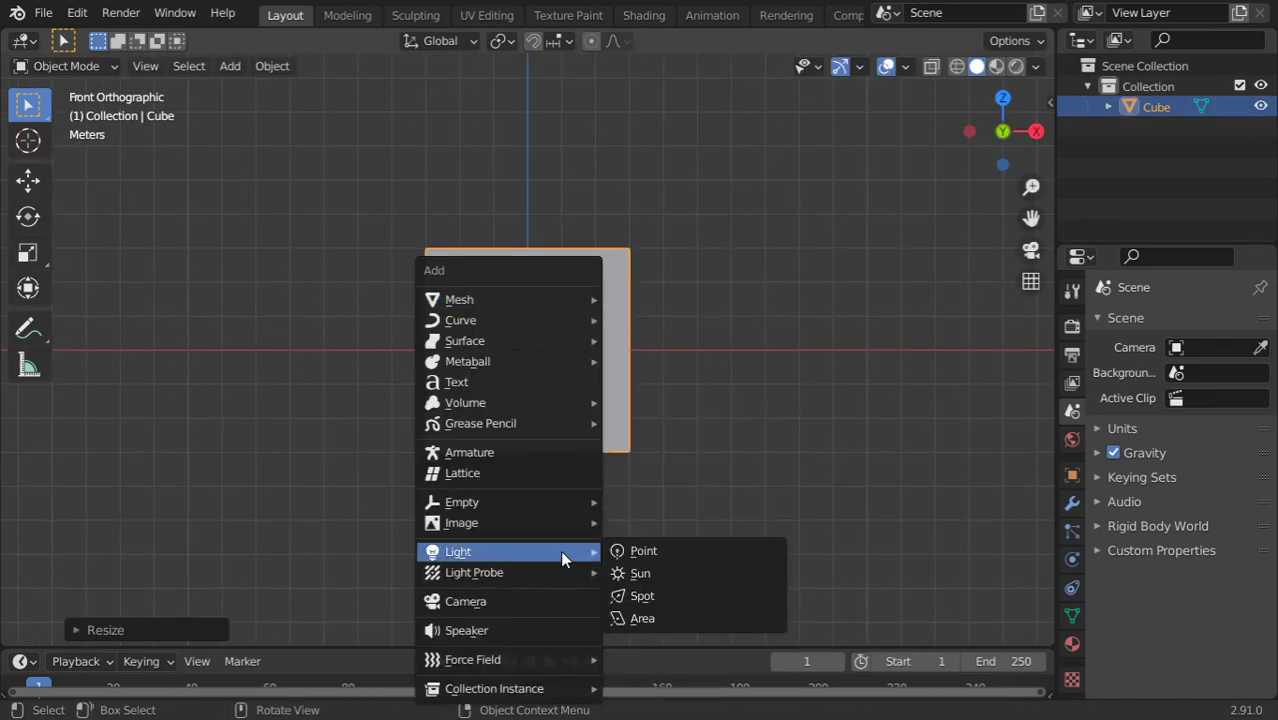
Add a point light and move it up and right of the cube.
click(632, 552)
key(g)
click(593, 336)
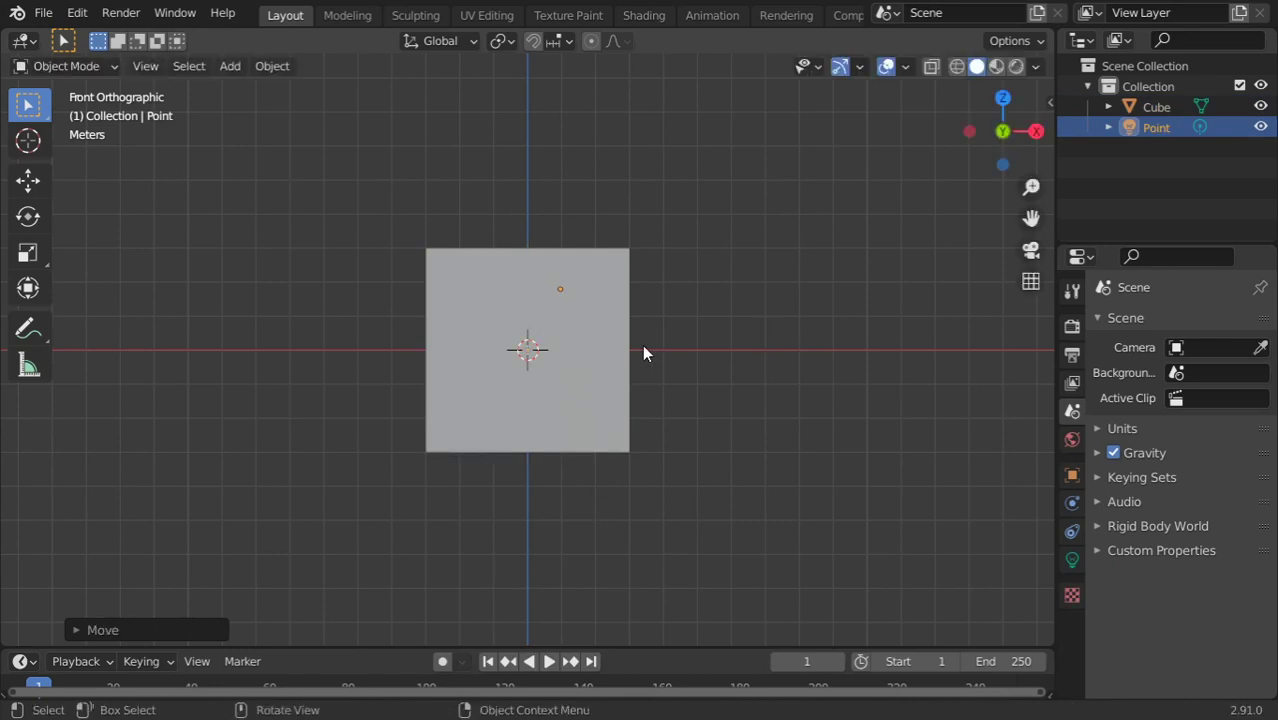
Add a camera framing the cube, check its view, then orbit back to perspective.
key(shift+a)
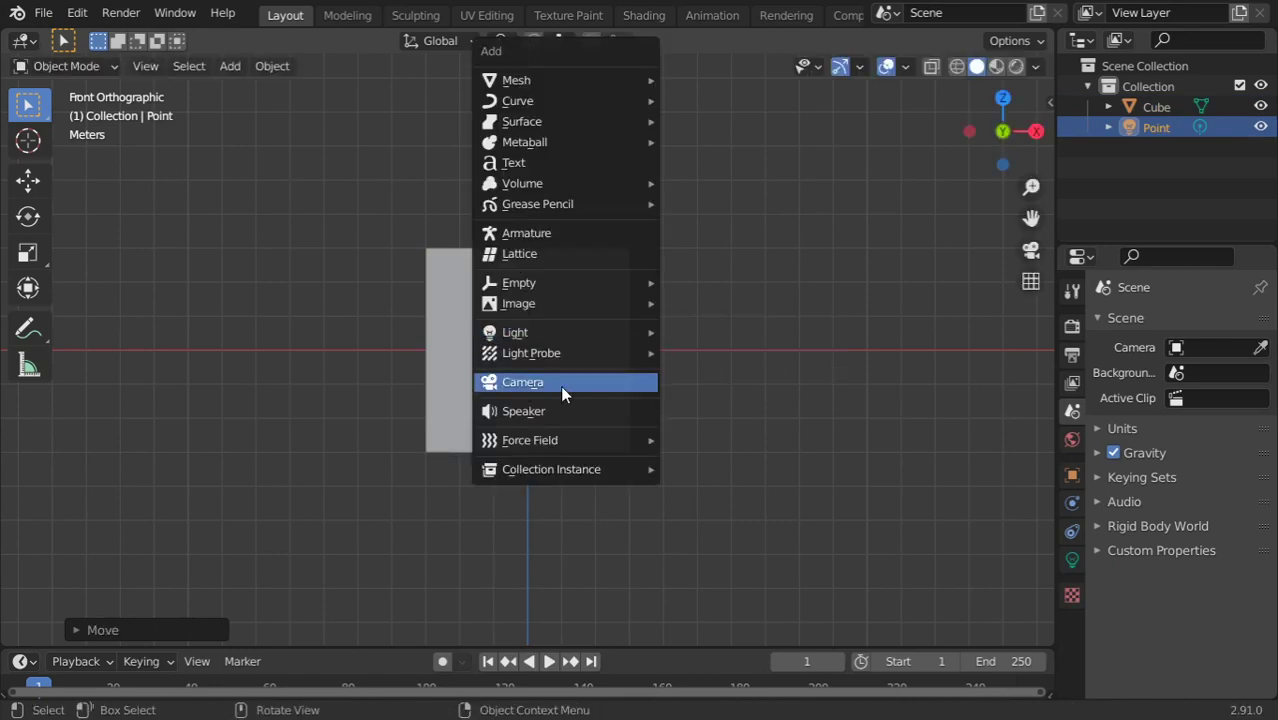
click(561, 388)
key(ctrl+alt+KP_0)
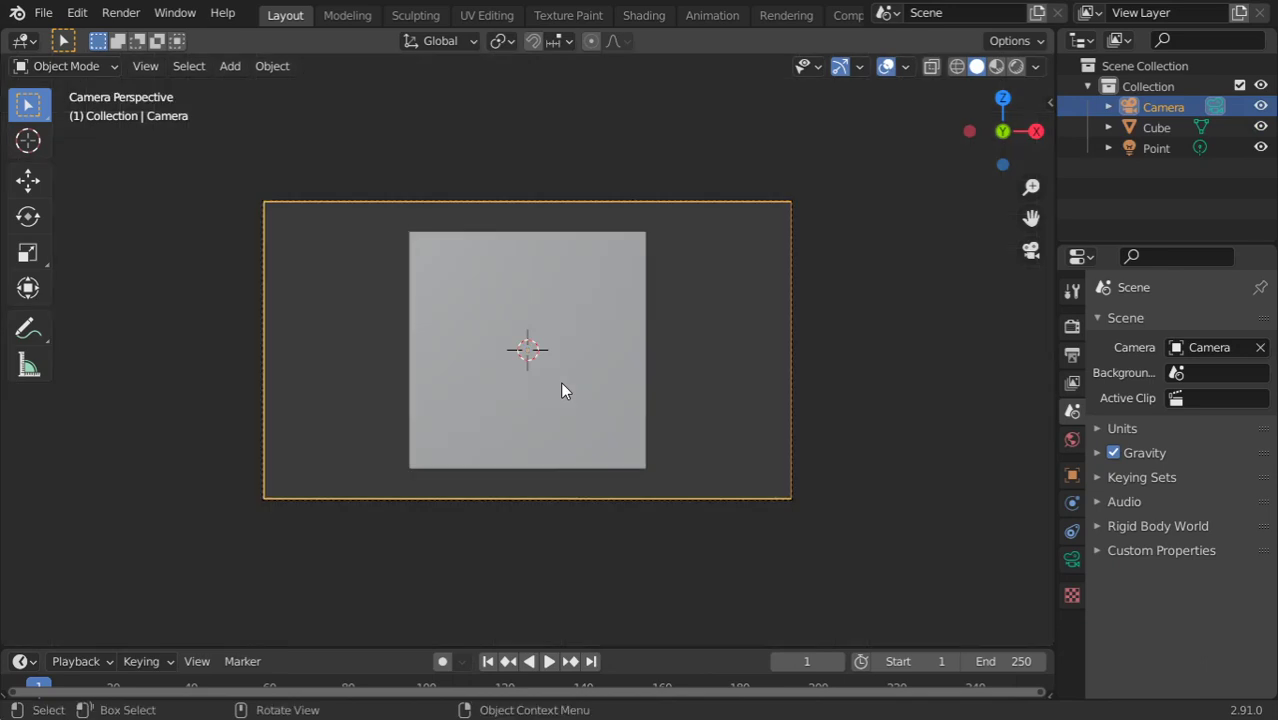
key(KP_0)
click(620, 345)
mouse_move(620, 345)
middle_down()
mouse_move(829, 457)
mouse_move(860, 450)
middle_up()
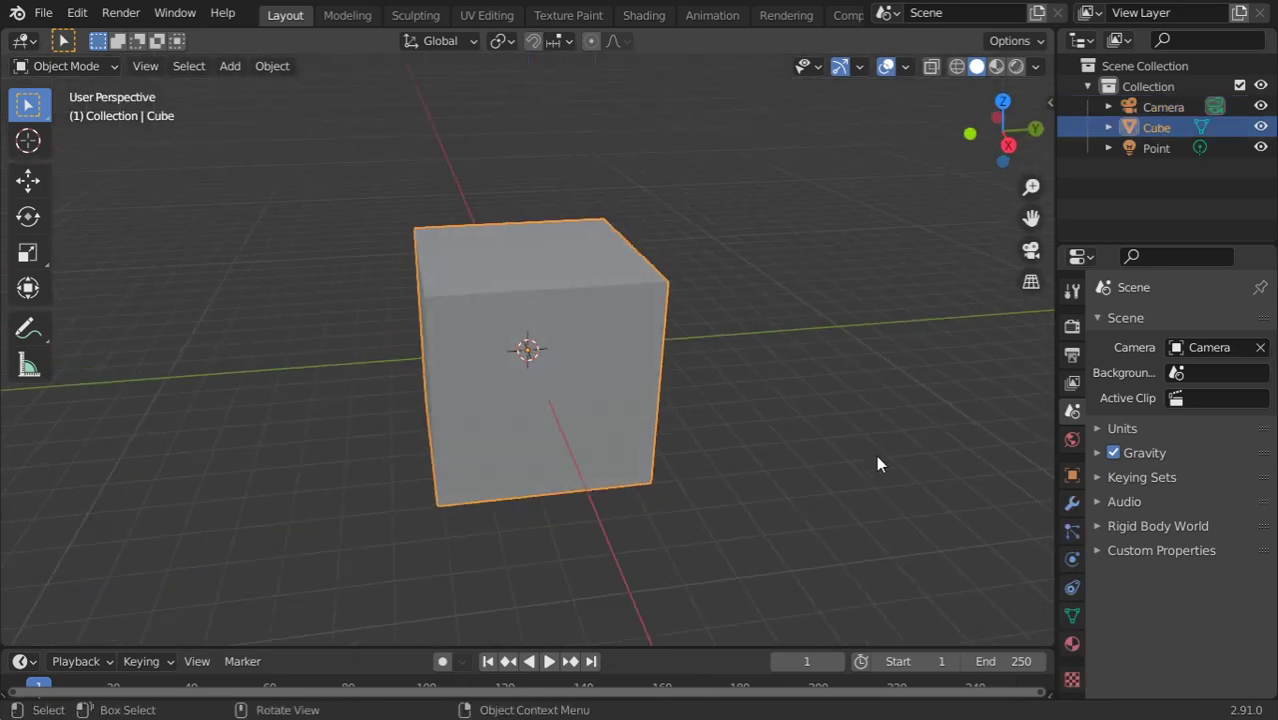
Create Material.001 on the cube with Principled Volume as its surface shader.
click(1072, 644)
click(1115, 408)
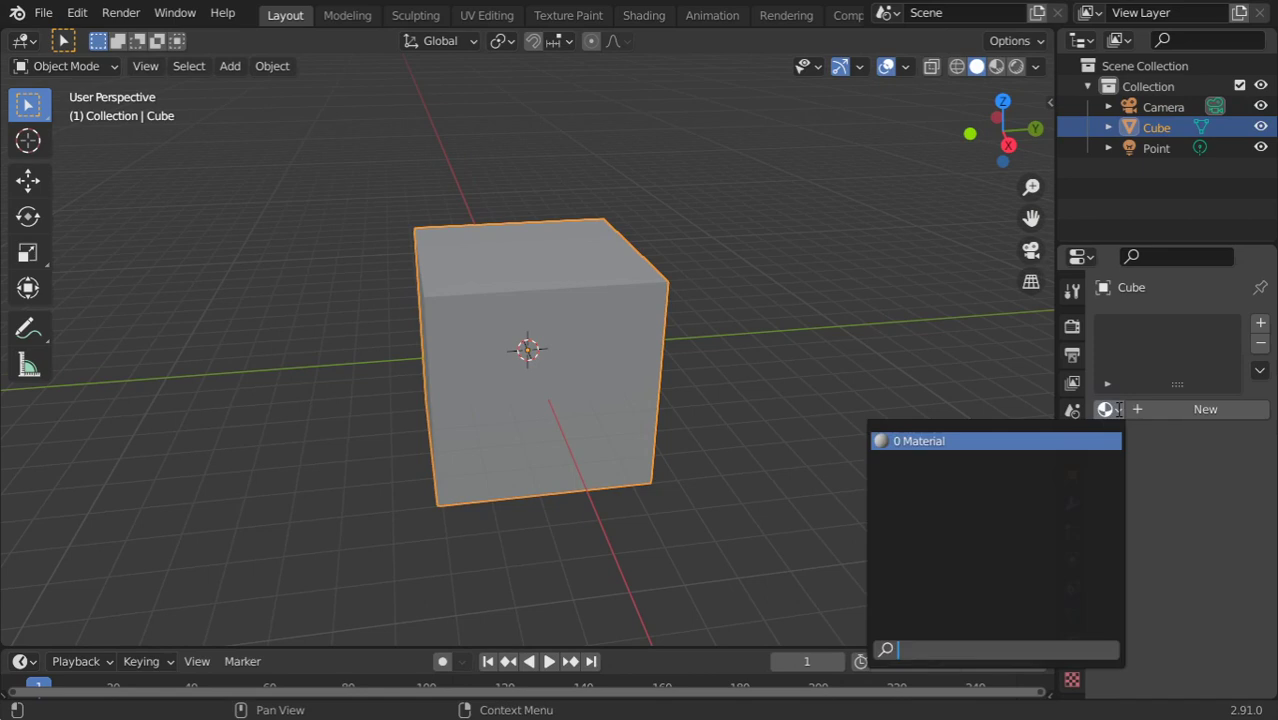
click(1161, 408)
click(1204, 528)
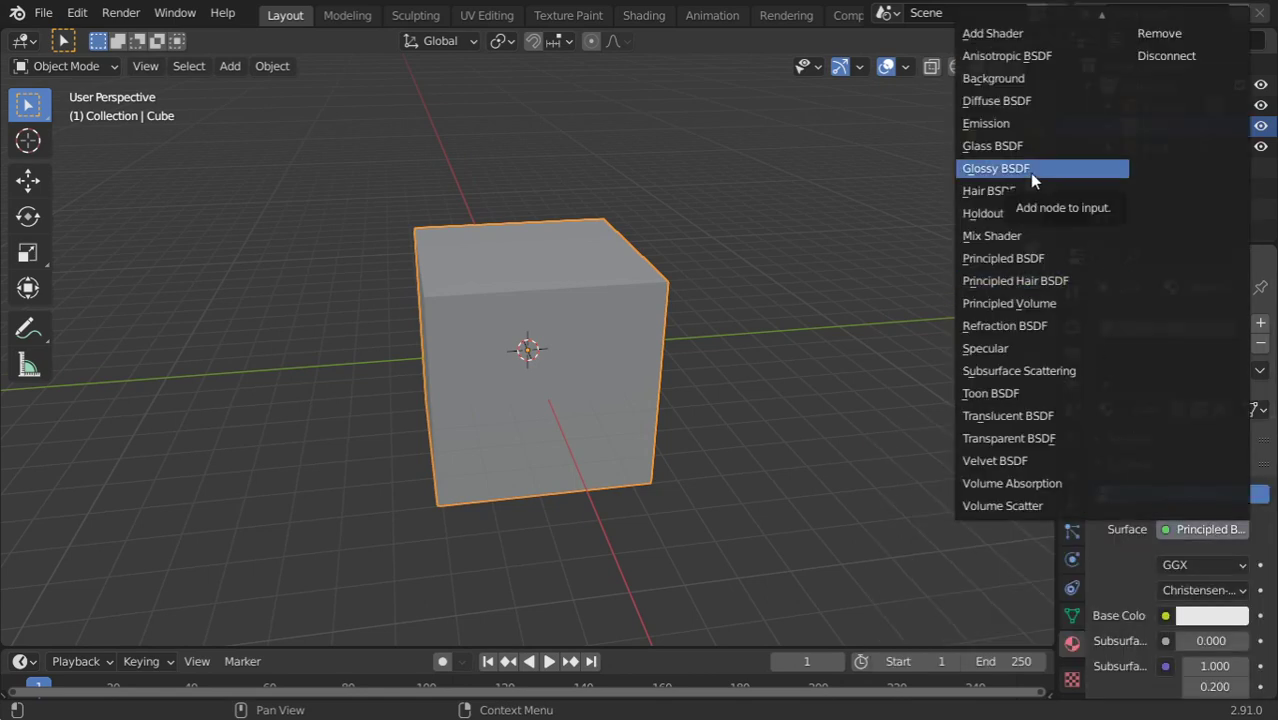
click(1043, 314)
drag(1053, 419, 918, 419)
scroll(1143, 534, down, 3)
scroll(1143, 534, down, 3)
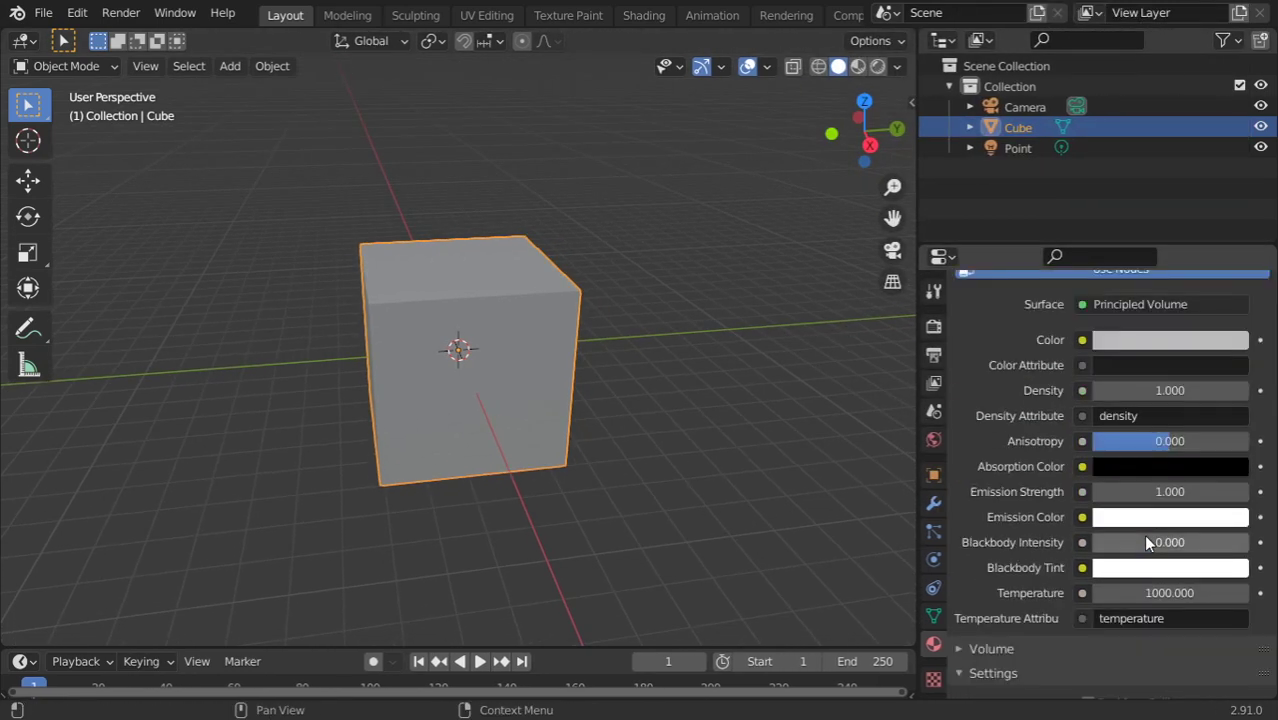
scroll(1143, 538, up, 1)
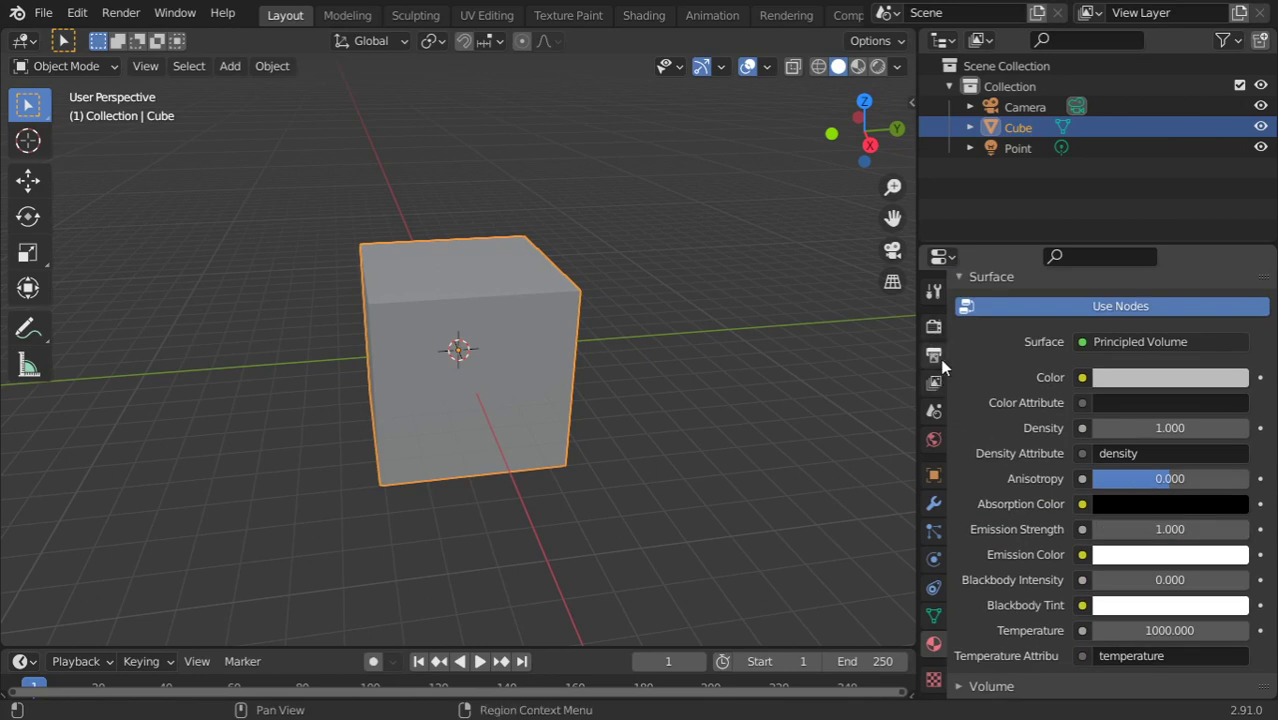
Switch to Rendered viewport shading, show the Eevee render settings, and select the point light.
middle_drag(610, 324, 696, 300)
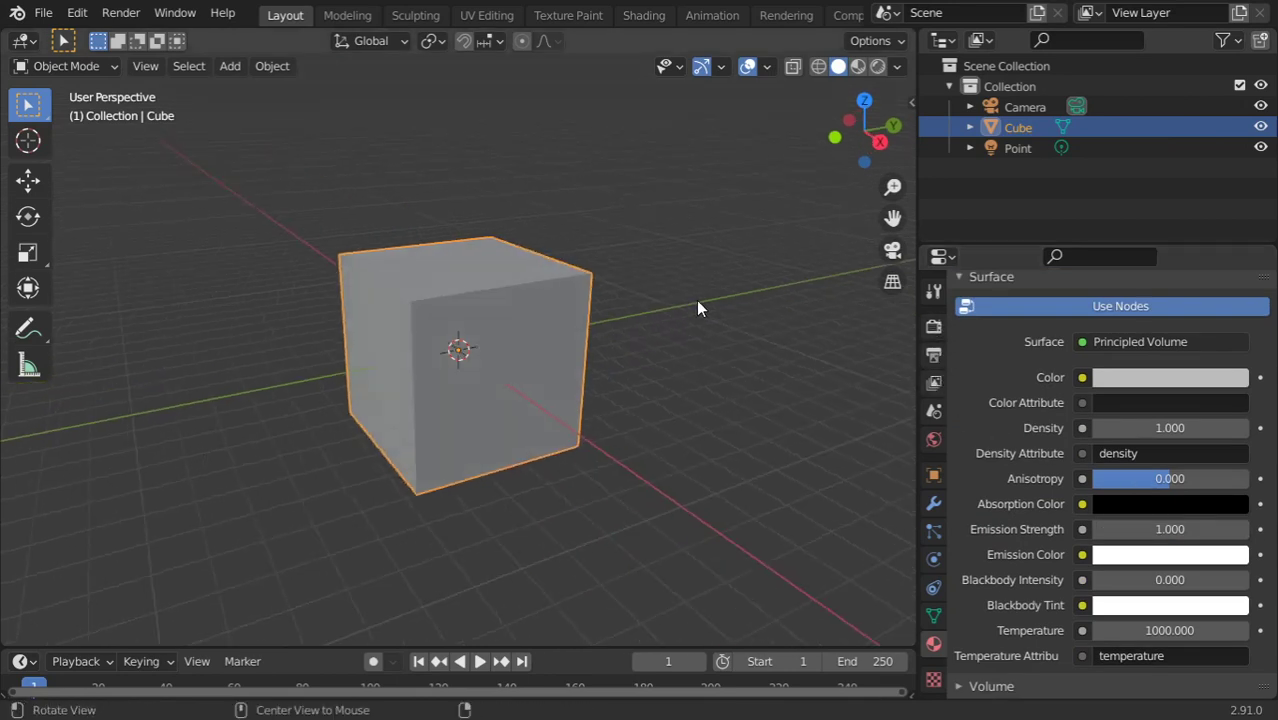
click(878, 66)
middle_drag(673, 223, 617, 247)
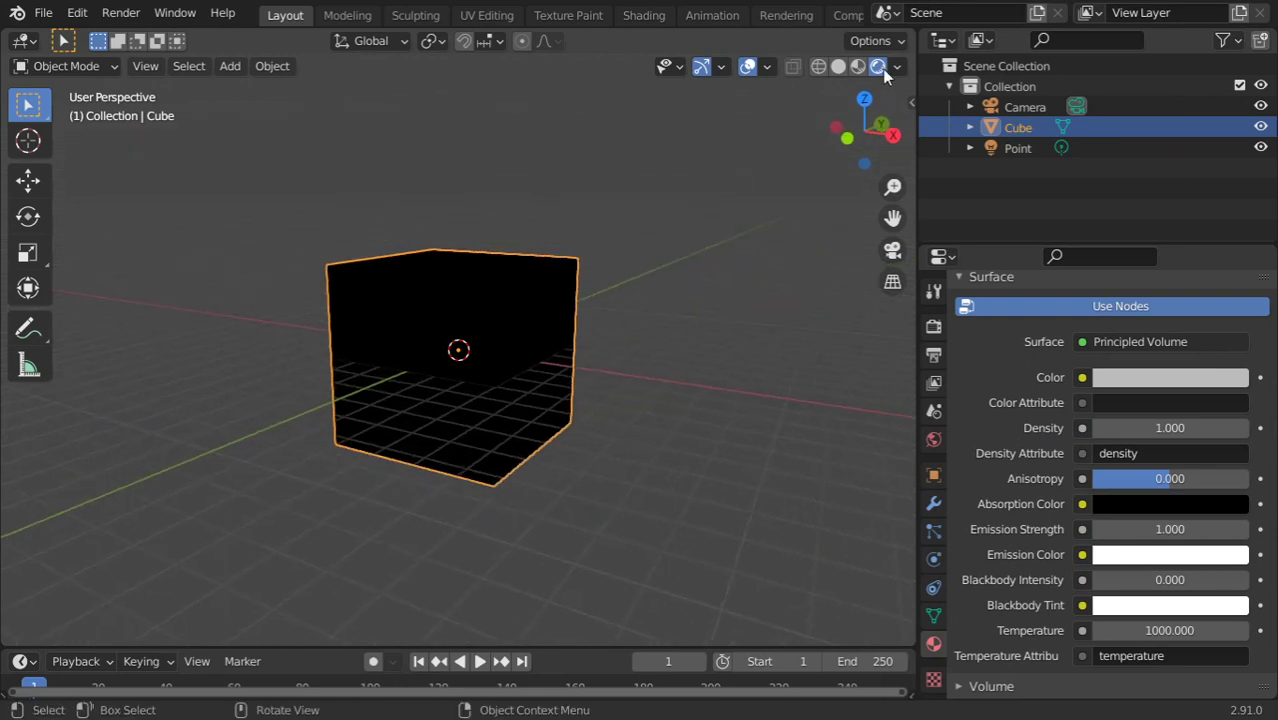
click(933, 290)
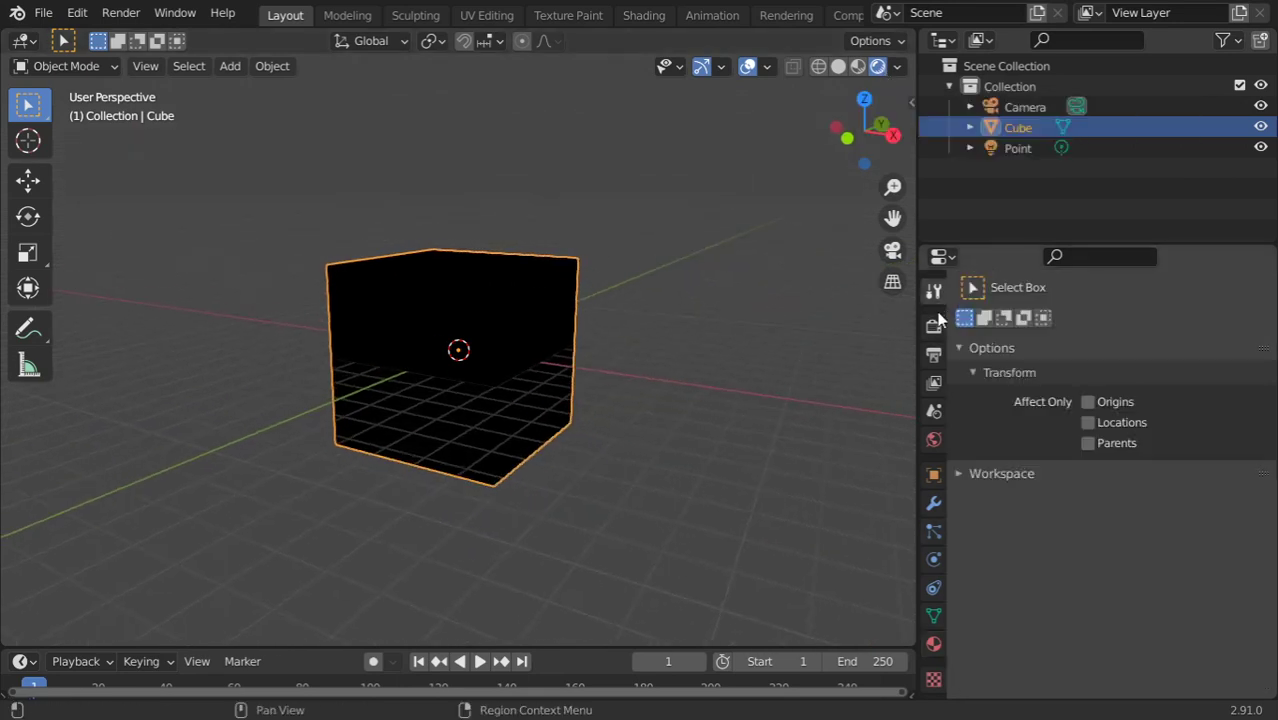
click(933, 325)
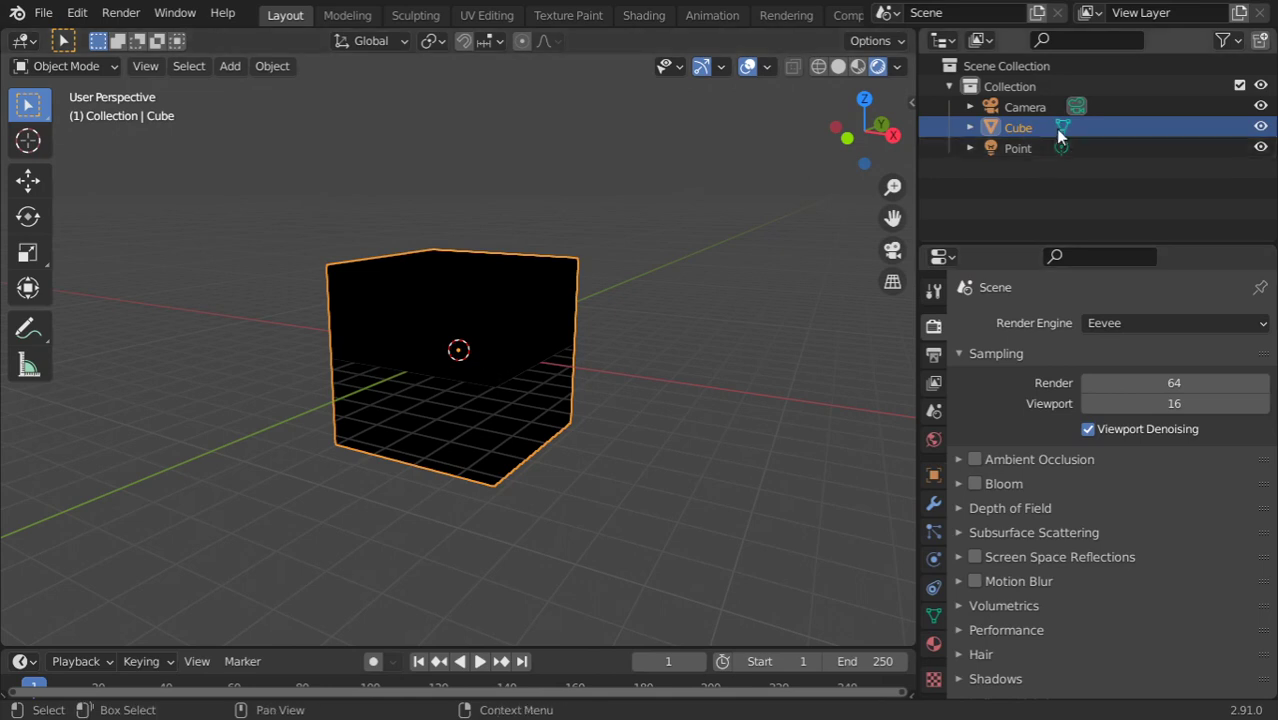
click(1017, 148)
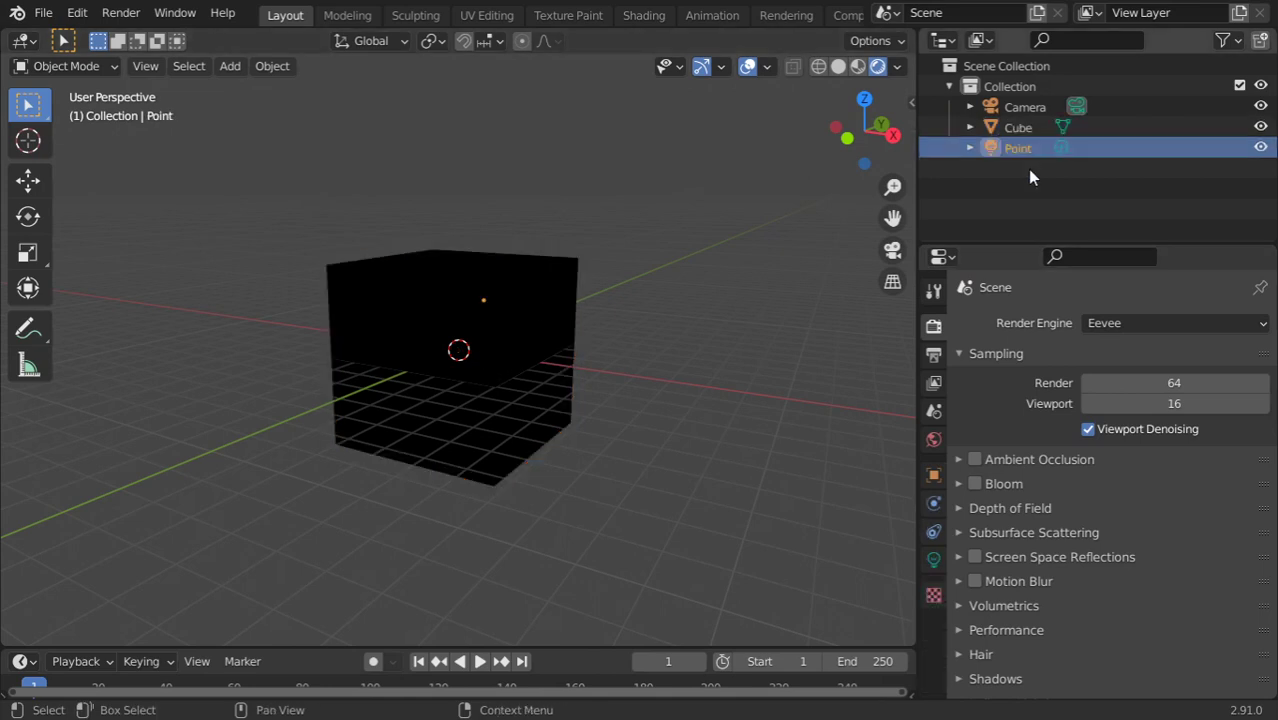
Set the point light's power to 2000 W.
click(934, 563)
click(1182, 452)
text(2000)
key(Return)
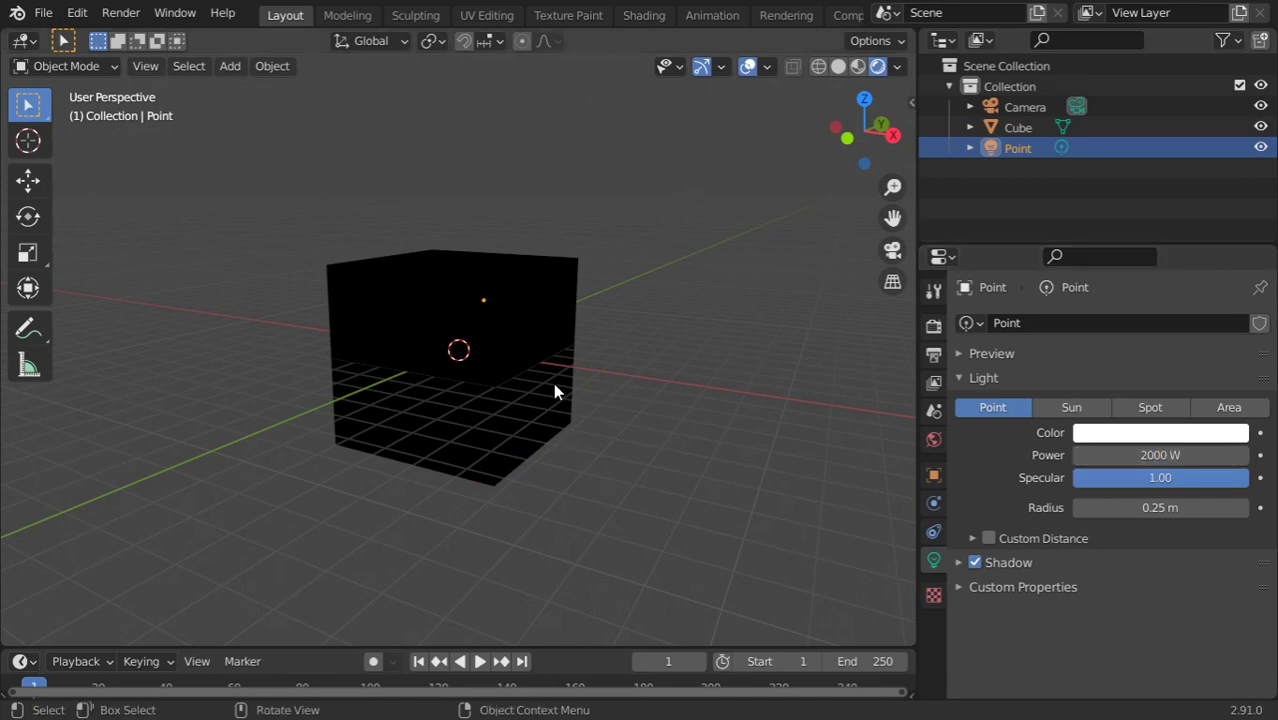
Move the light higher above the cube from the front view, then reselect the cube.
key(KP_1)
key(g)
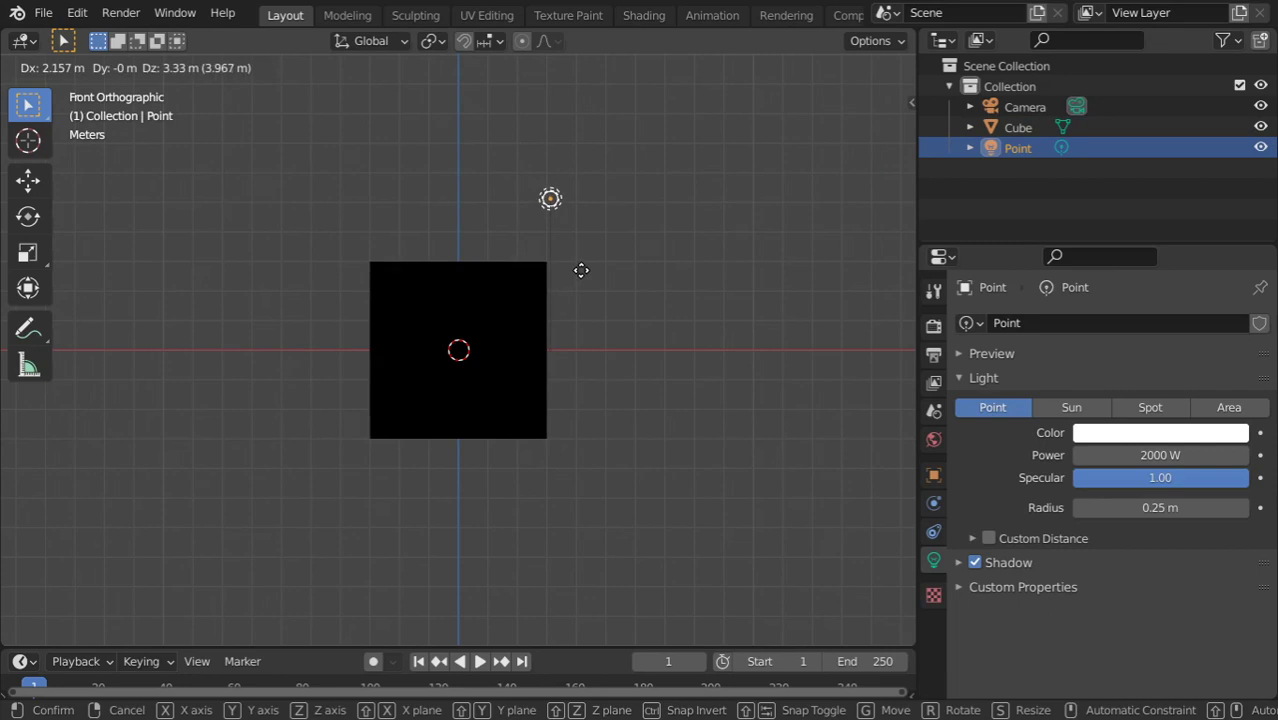
click(582, 268)
middle_drag(582, 268, 508, 394)
click(481, 305)
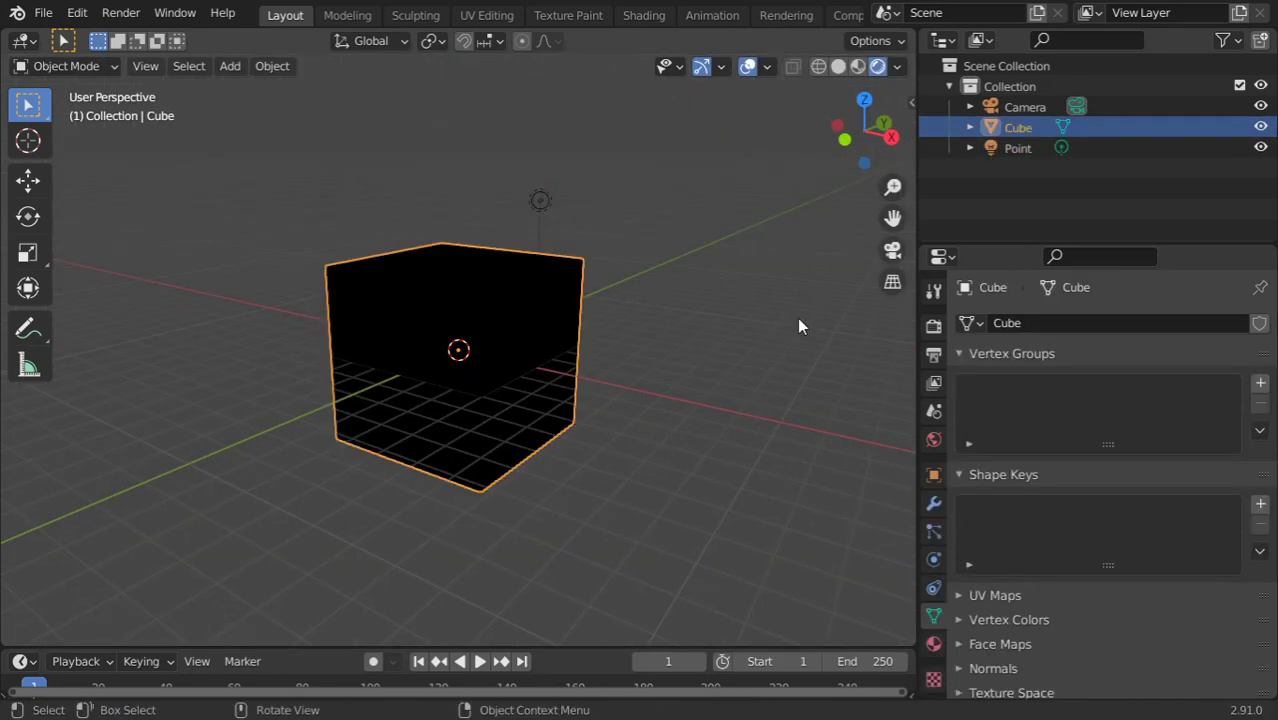
Try a brighter world background colour, revert it, and return to the rendered preview.
click(934, 441)
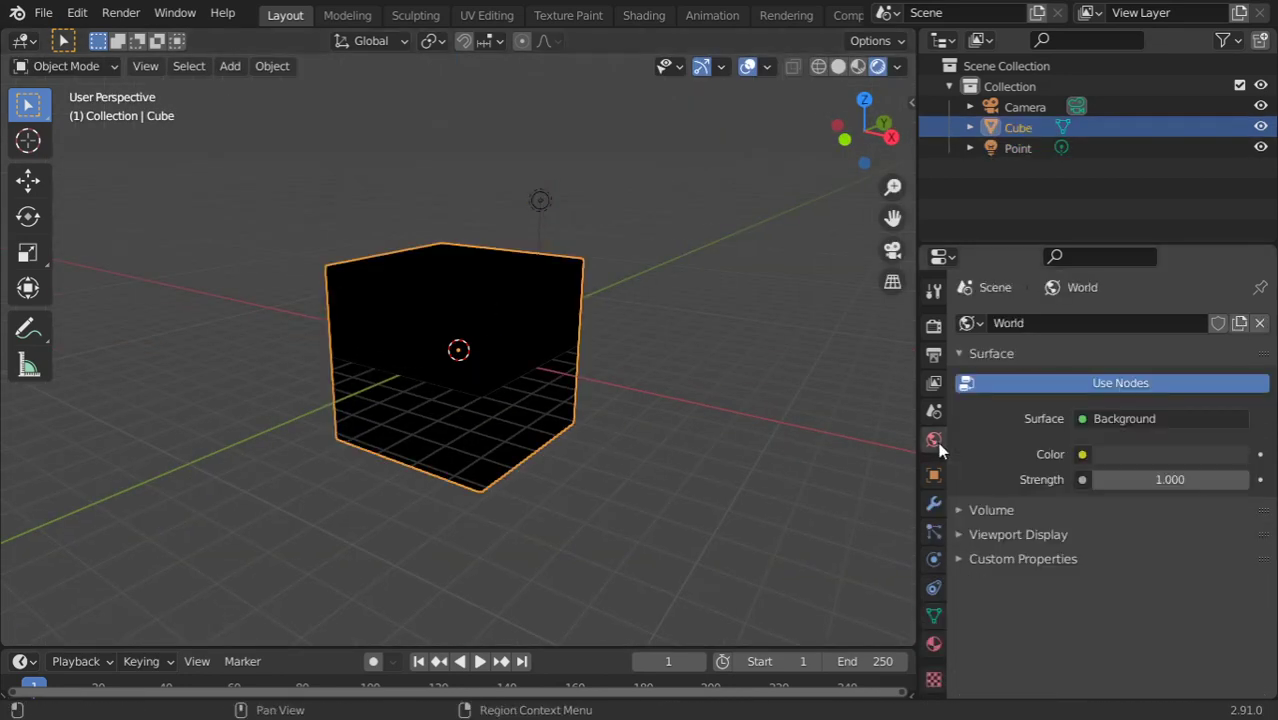
click(1216, 455)
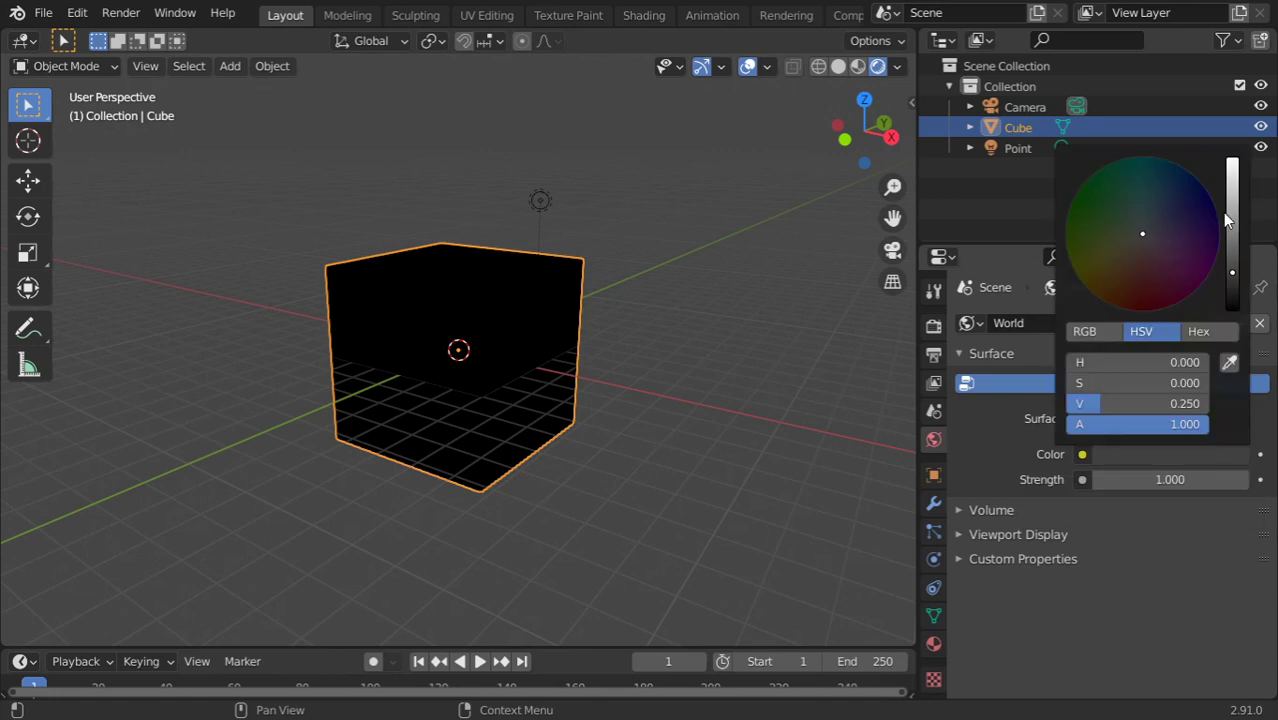
click(1228, 220)
key(Escape)
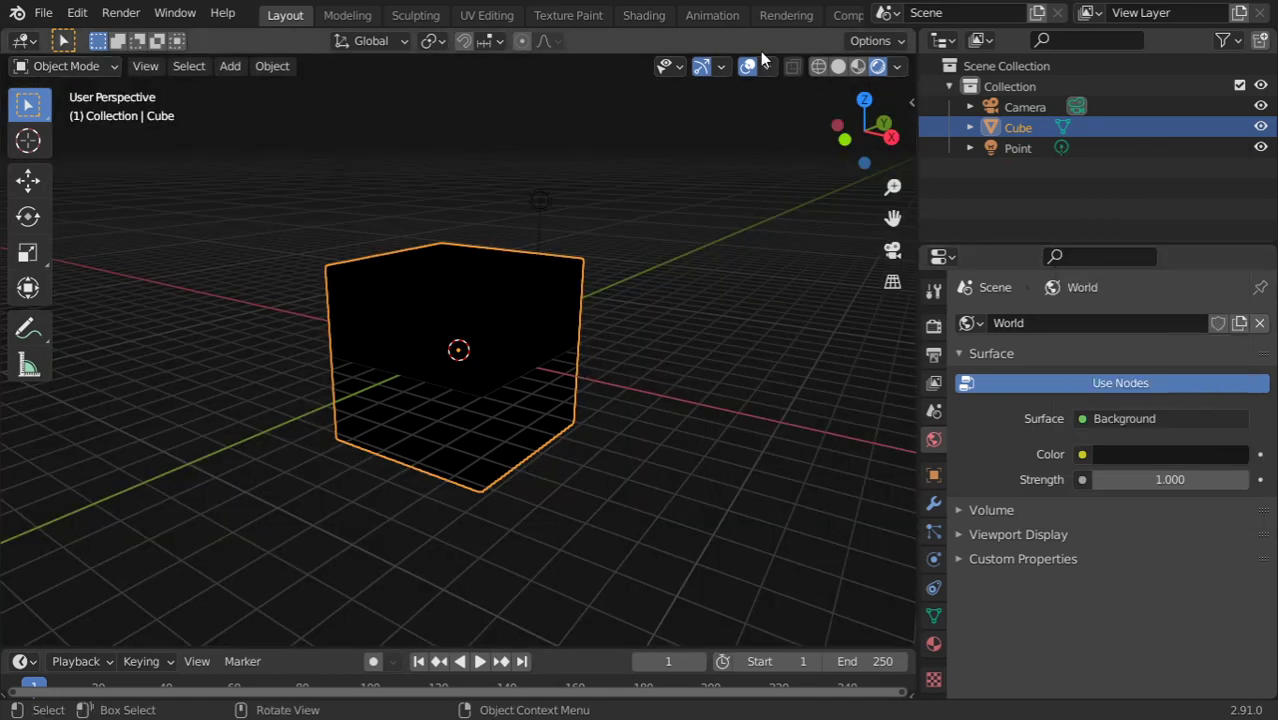
click(856, 68)
click(875, 68)
middle_drag(732, 239, 687, 255)
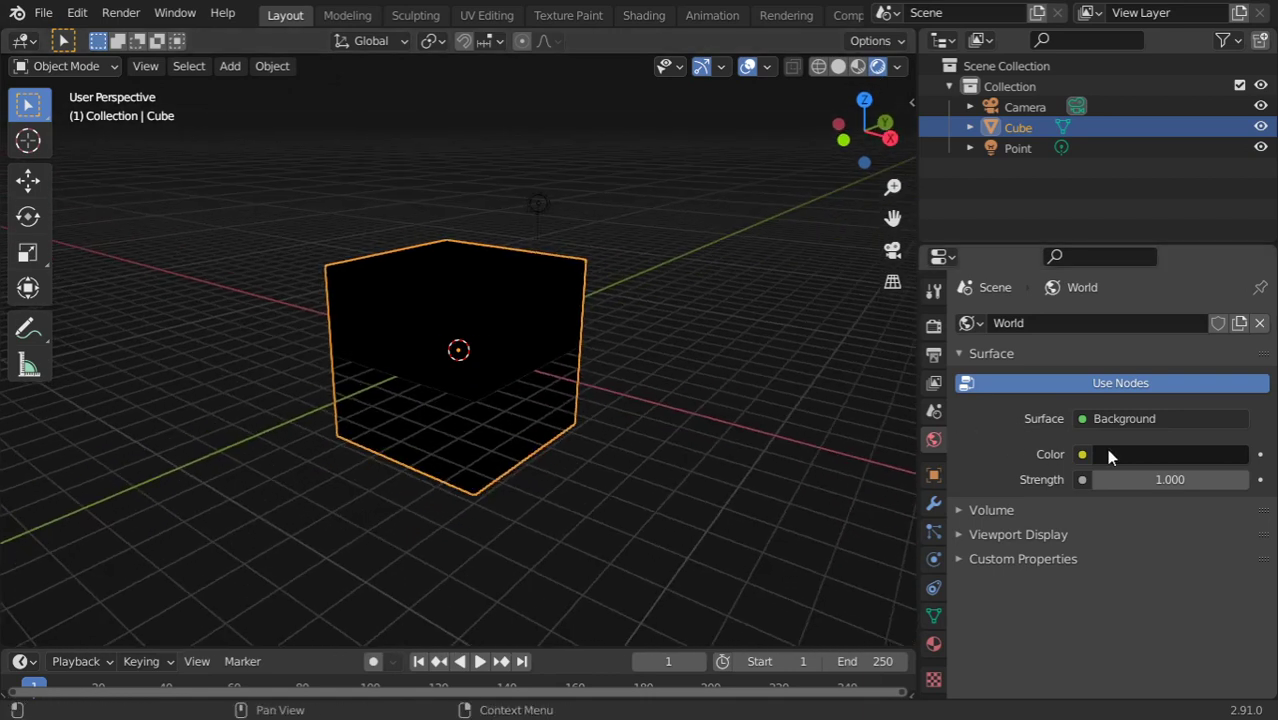
Lower the world background brightness below 0.236 to a near-black grey.
click(1108, 455)
click(1232, 277)
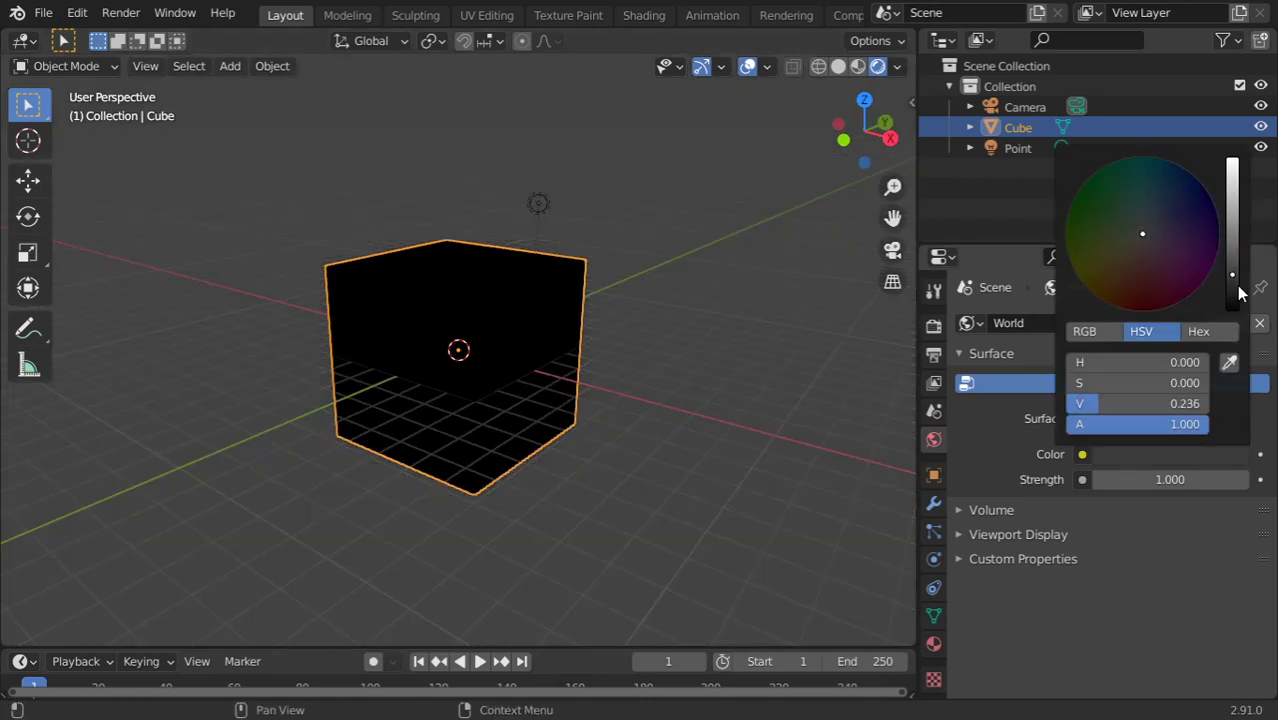
drag(1240, 292, 1236, 306)
click(933, 290)
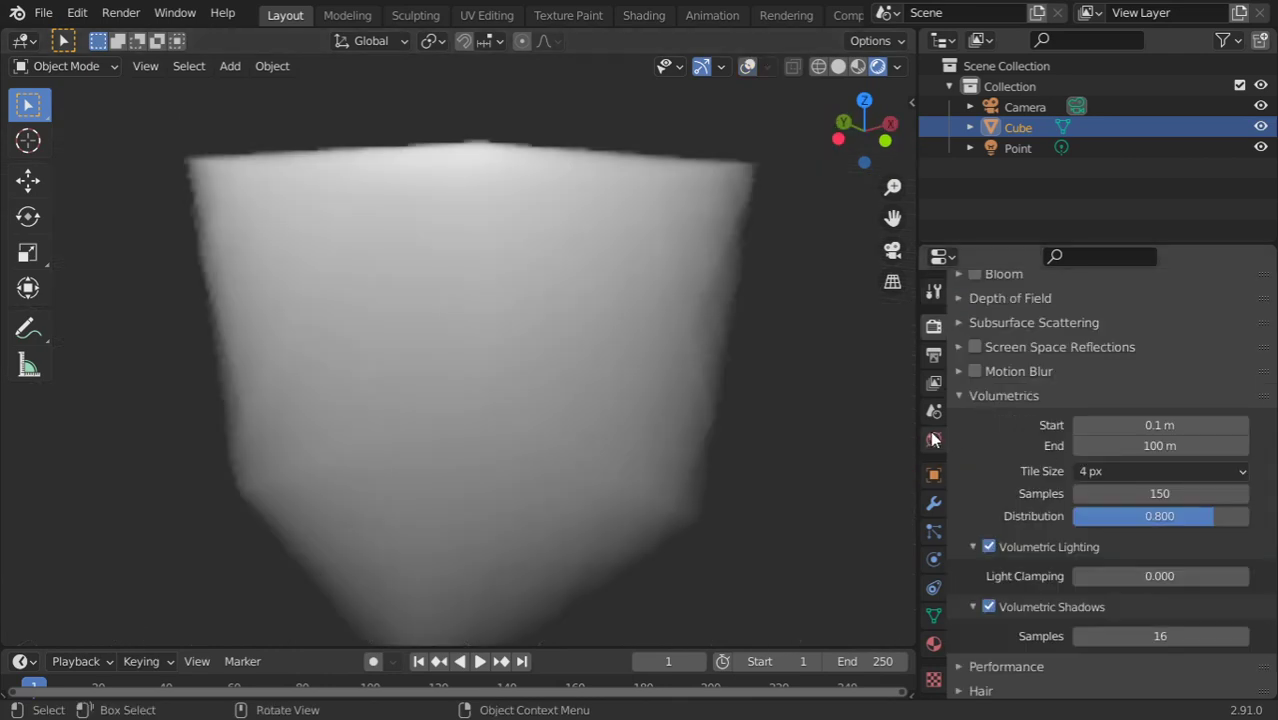
Revisit the World settings and then the cube's material settings.
click(934, 441)
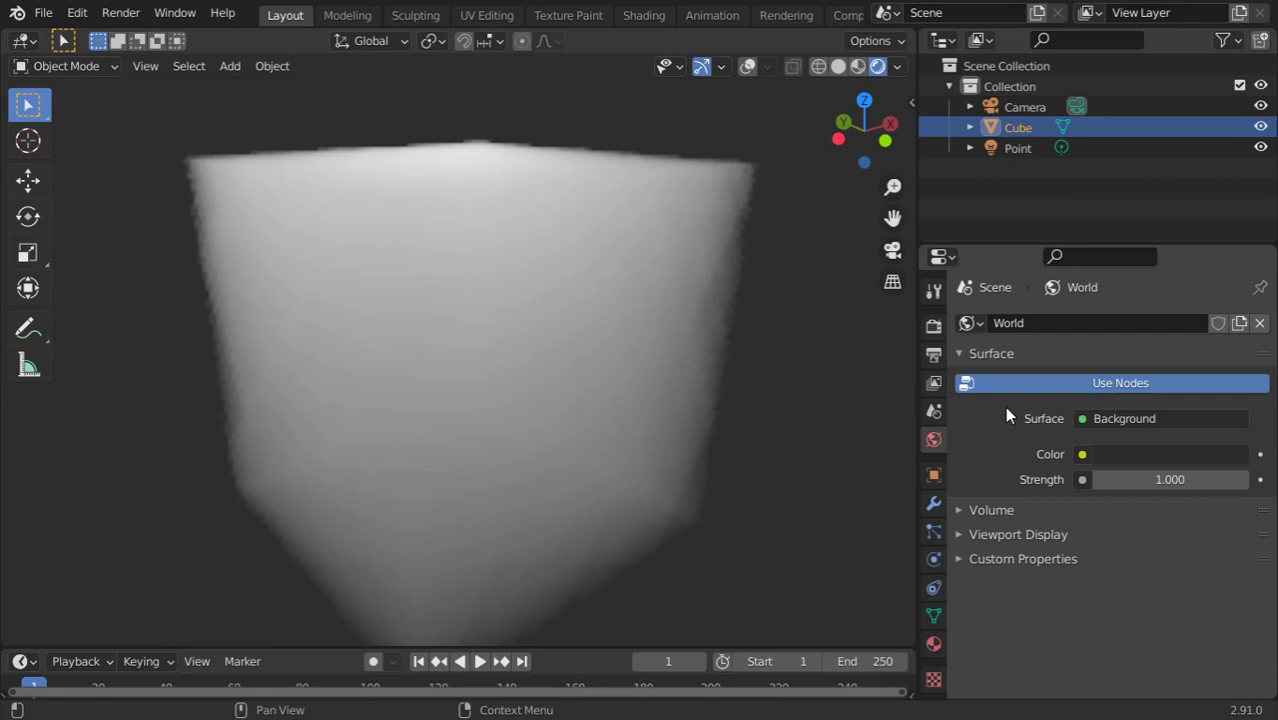
click(1040, 357)
Collapse the material's Surface panel and expand its Volume panel.
click(932, 643)
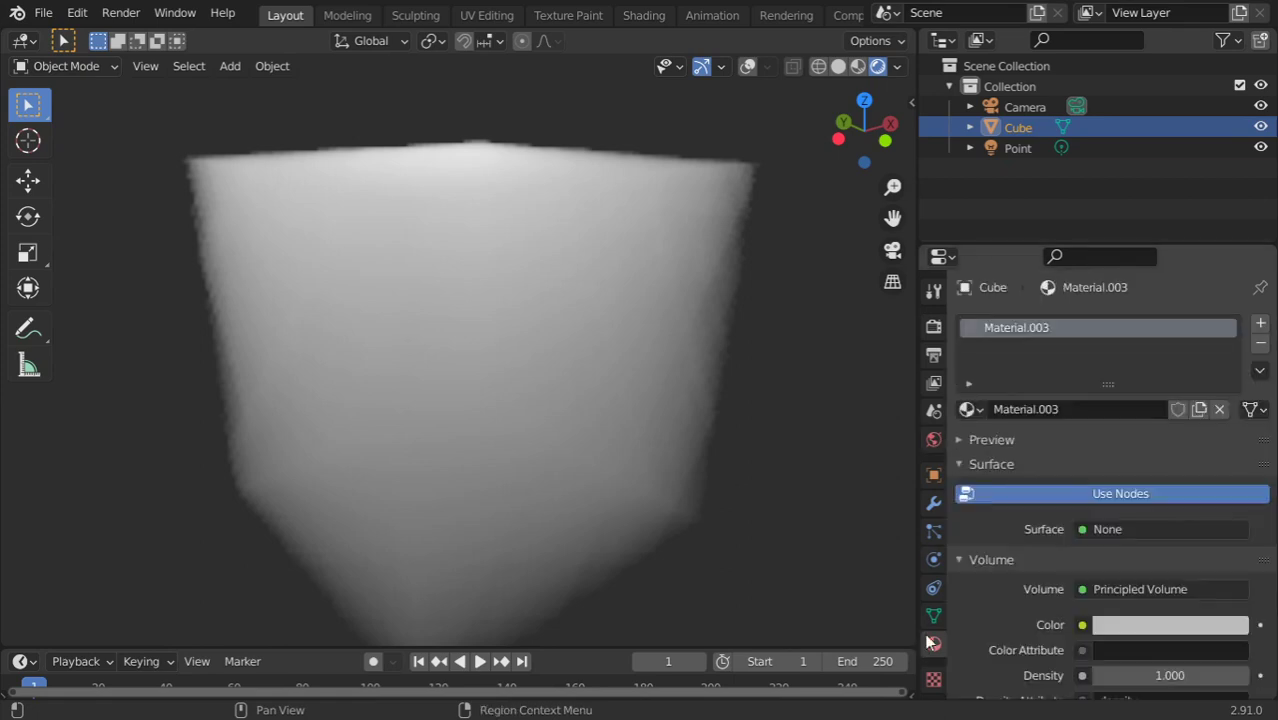
click(990, 464)
click(993, 488)
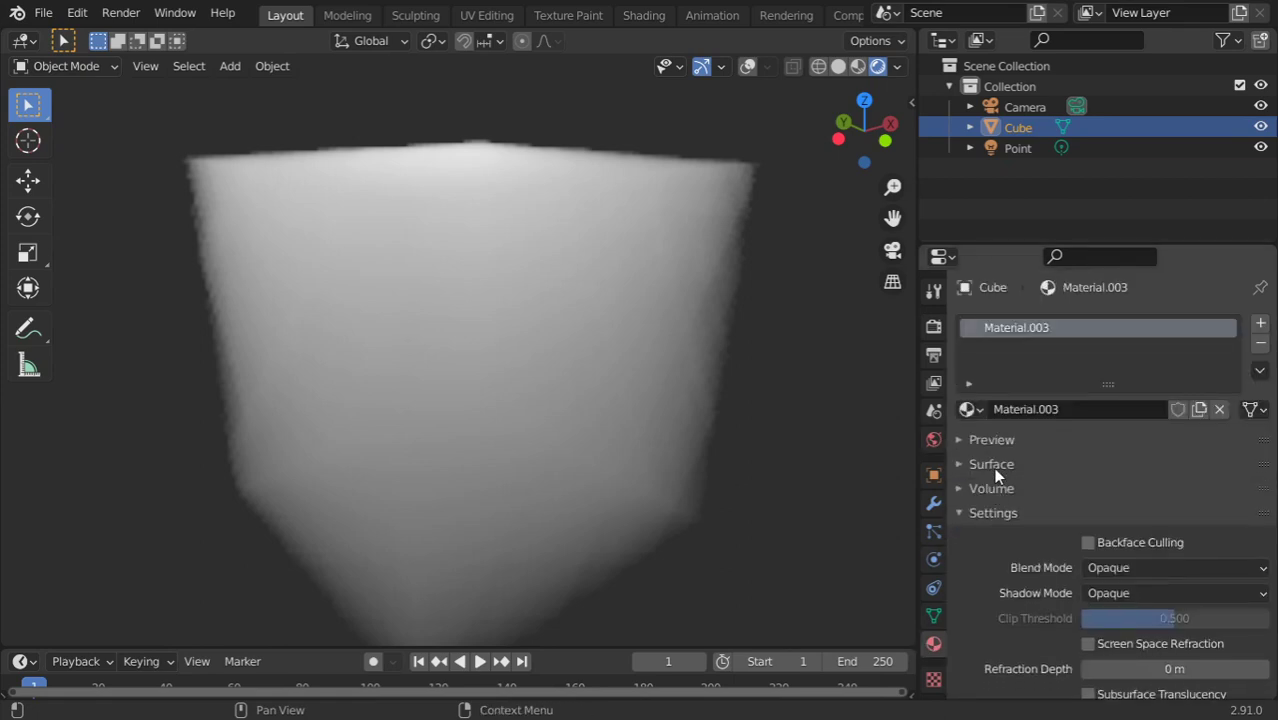
click(1006, 488)
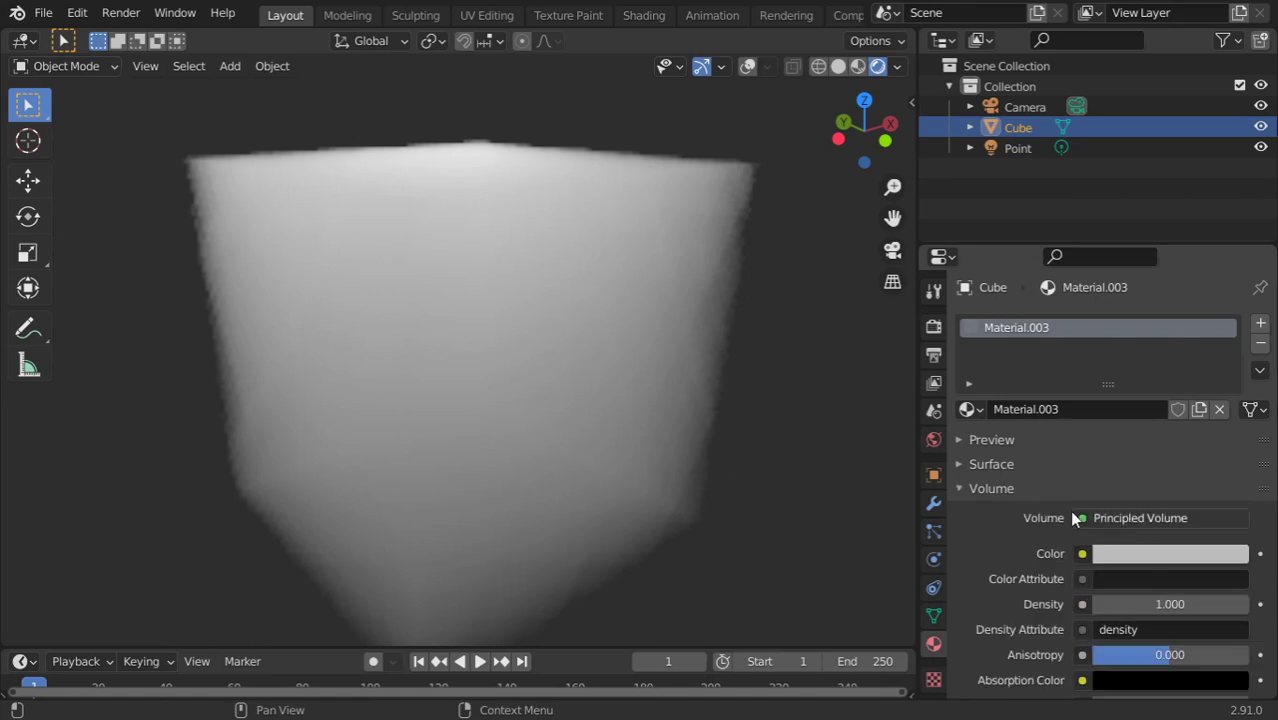
click(998, 463)
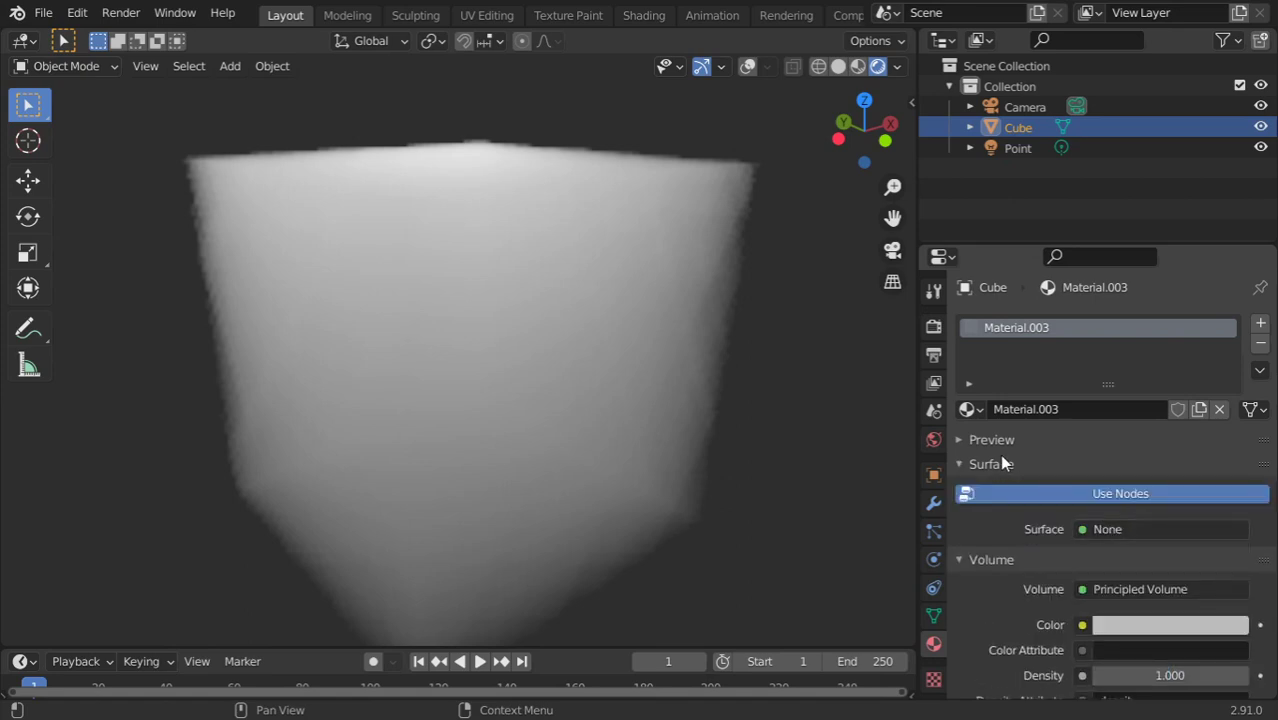
click(1005, 463)
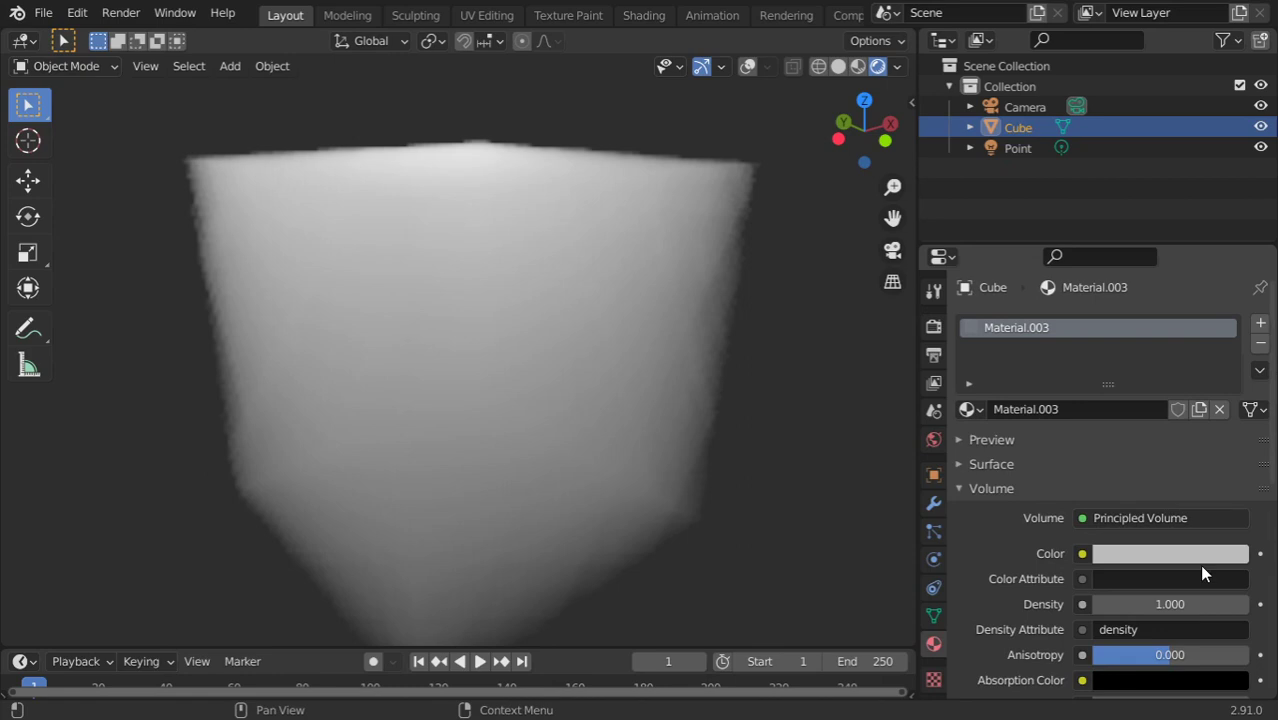
scroll(1203, 570, down, 2)
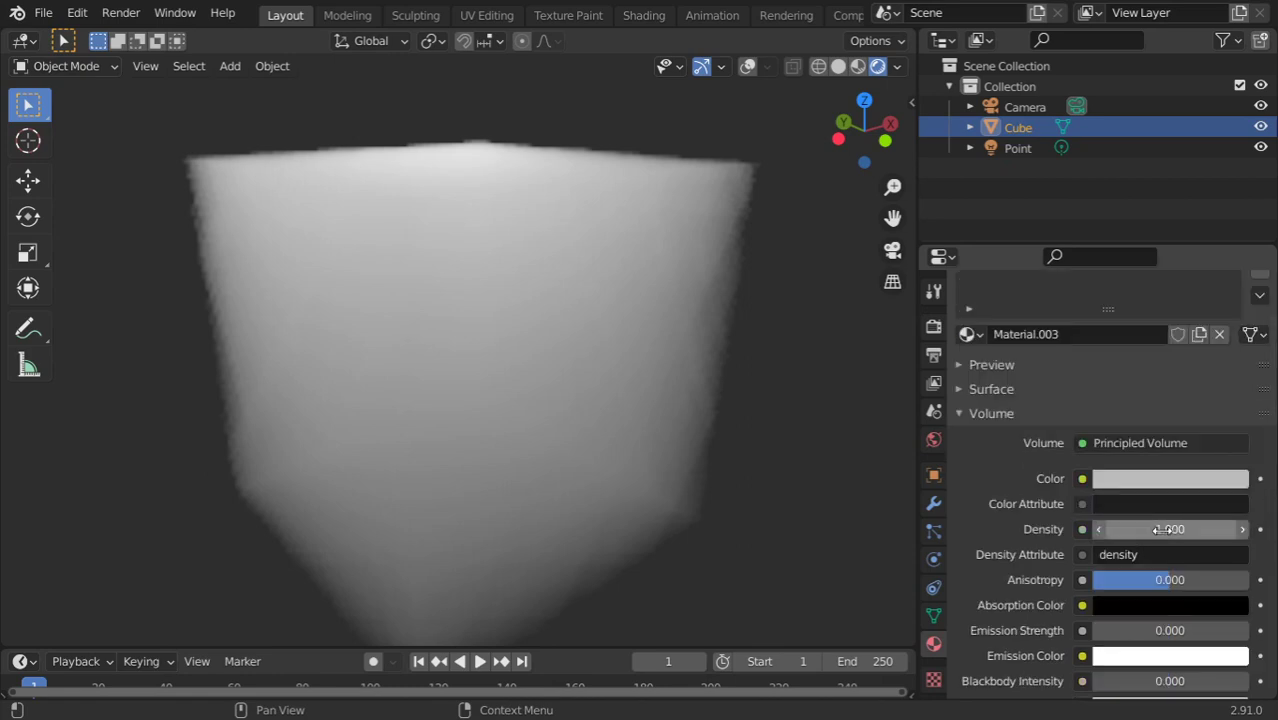
Try Principled Volume densities of 0.3 and then 0.1.
click(1163, 529)
key(BackSpace)
text(0.3)
key(Return)
click(1165, 528)
key(BackSpace)
text(0.1)
key(Return)
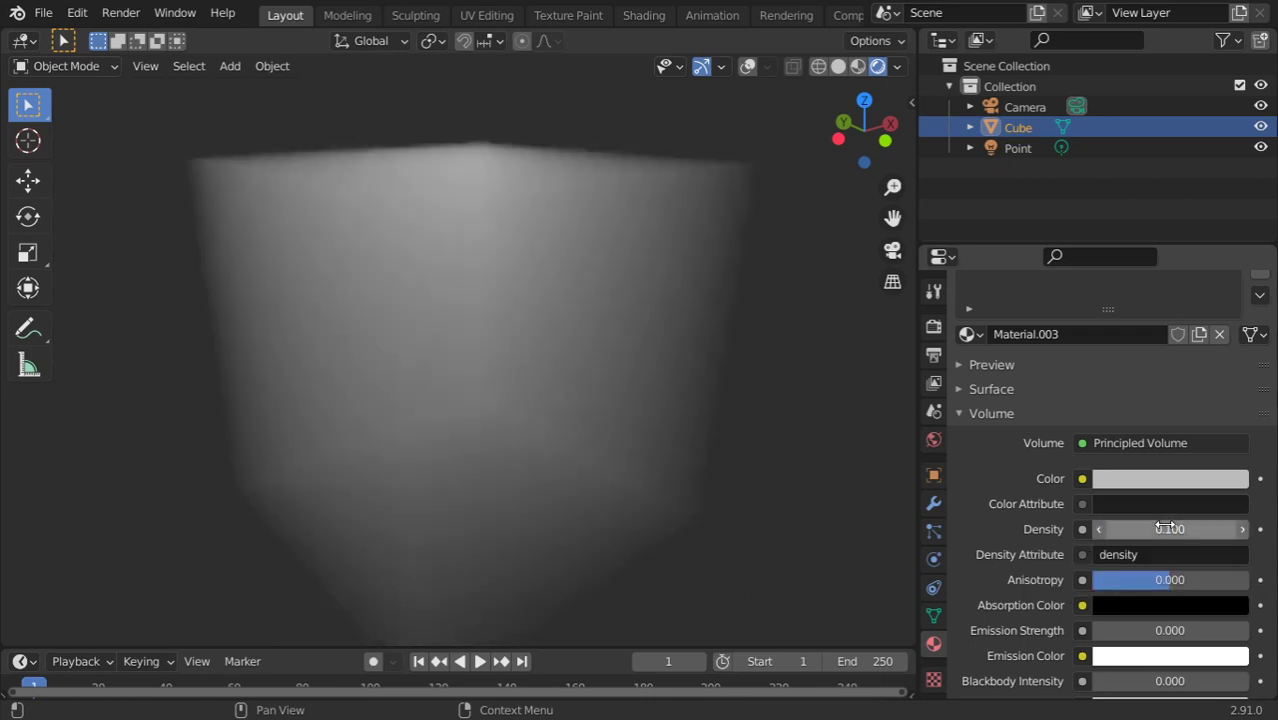
Try a density of 2, then return it to 0.3.
click(1165, 528)
text(2)
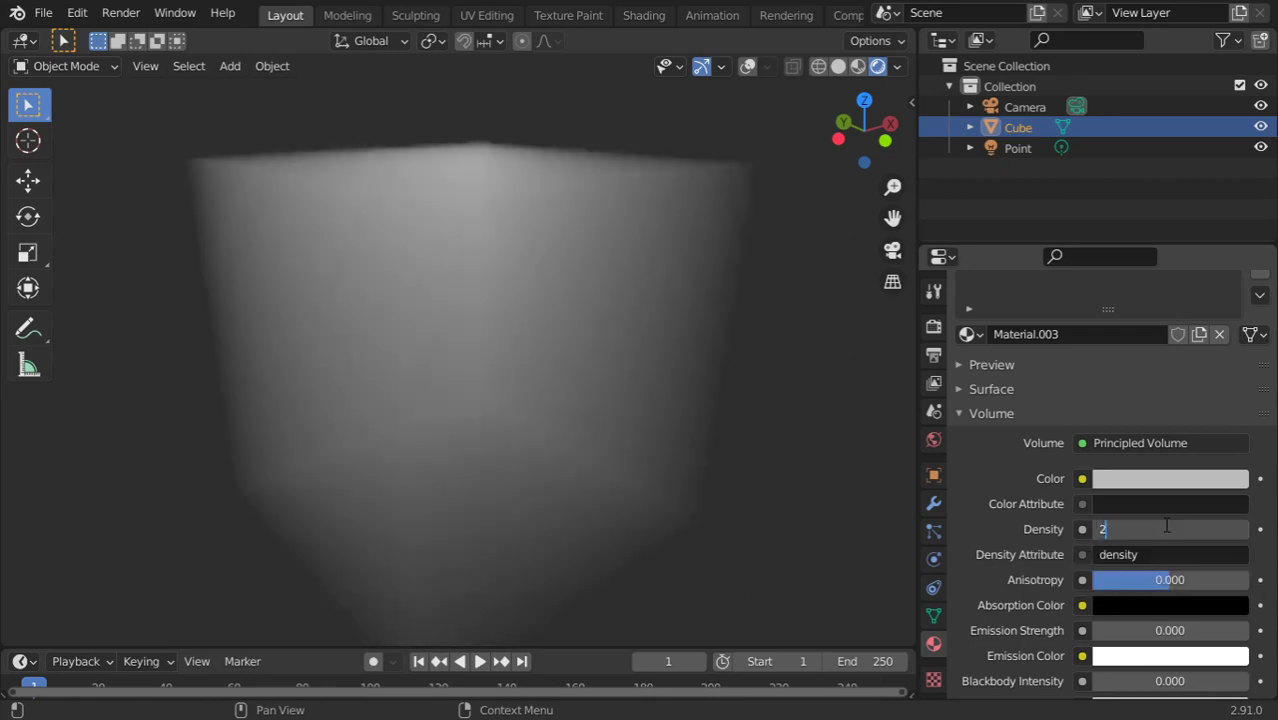
key(Return)
click(1166, 528)
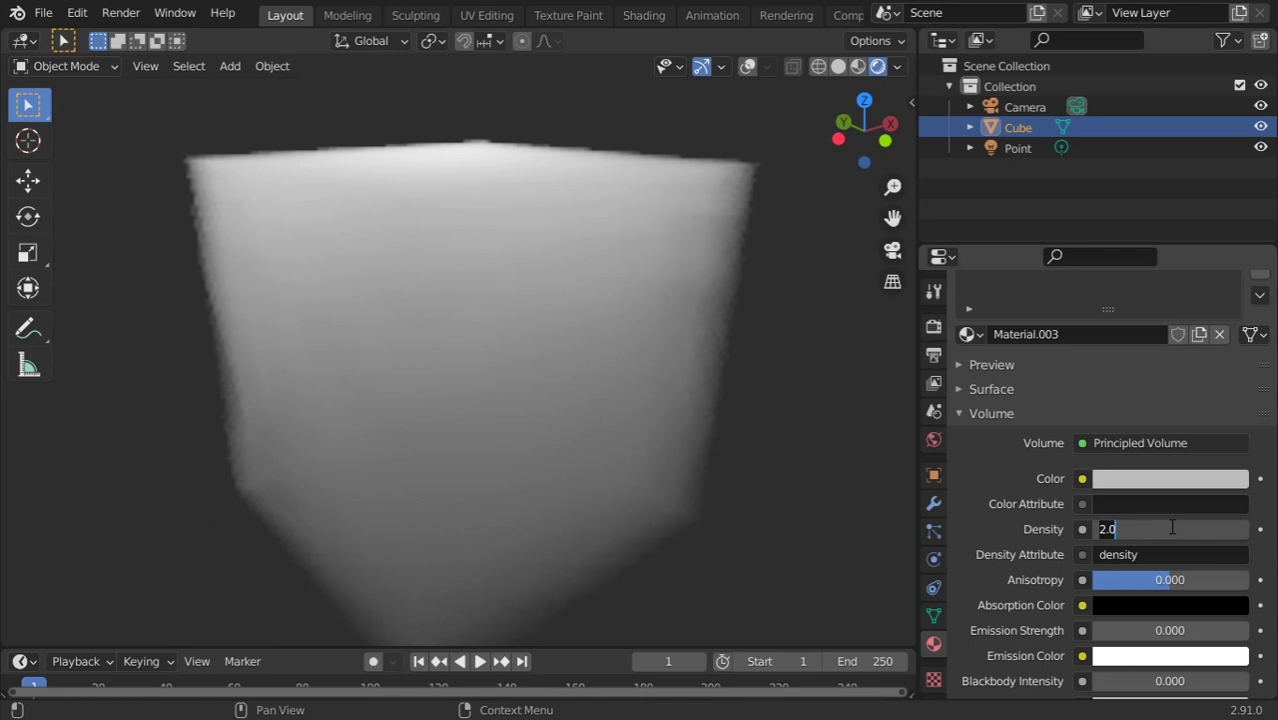
text(0.3)
key(Return)
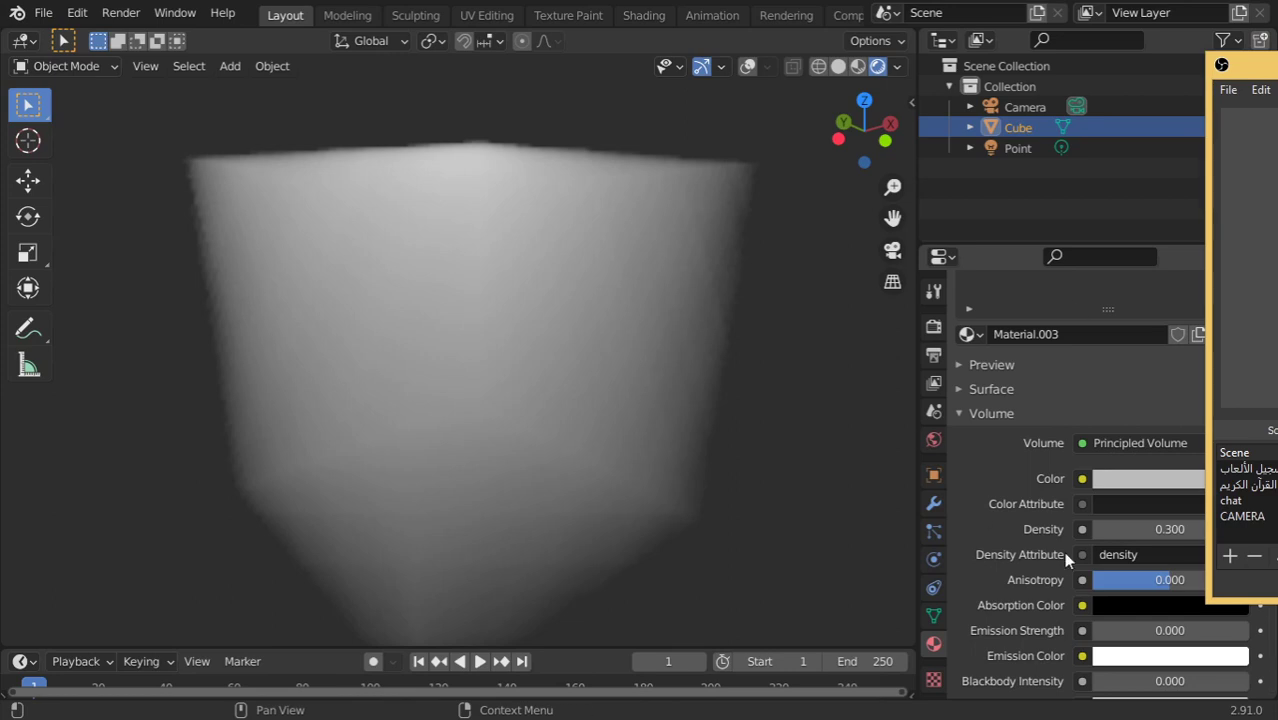
Set the volume density to 0.078 for a thin, faint fog.
click(1135, 529)
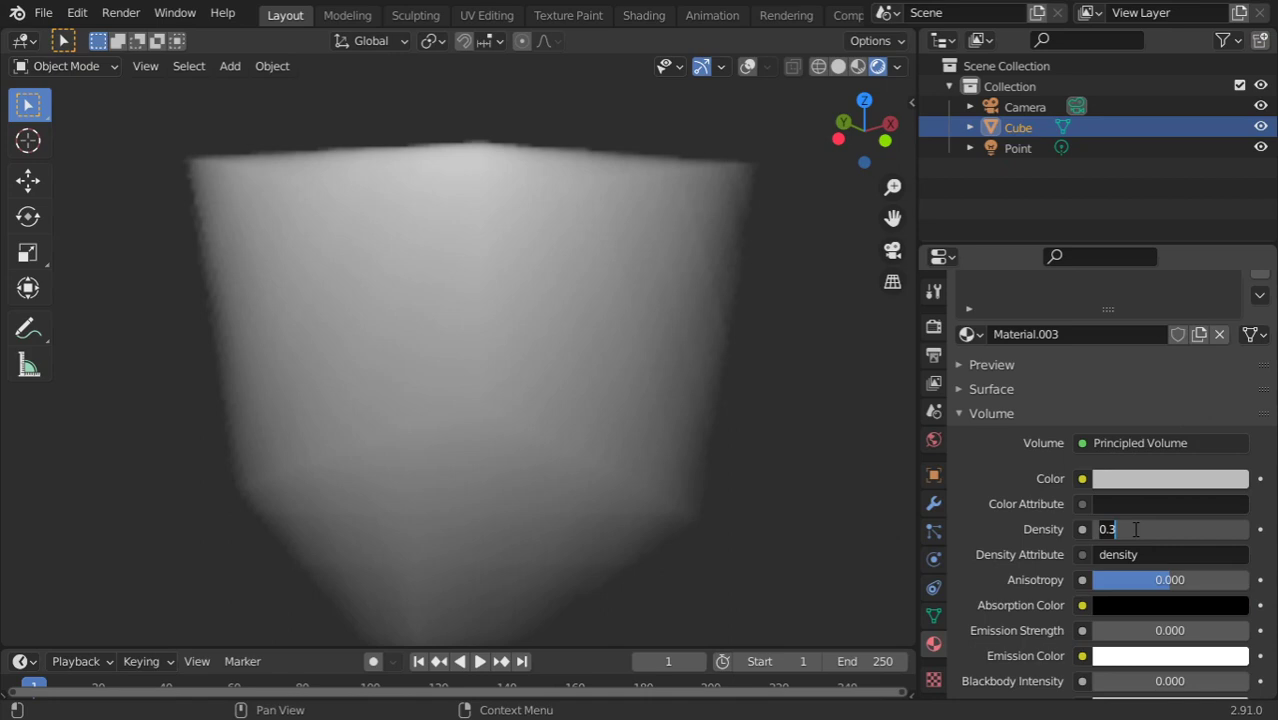
key(Return)
click(1131, 527)
key(BackSpace)
text(0.078)
key(Return)
click(1129, 527)
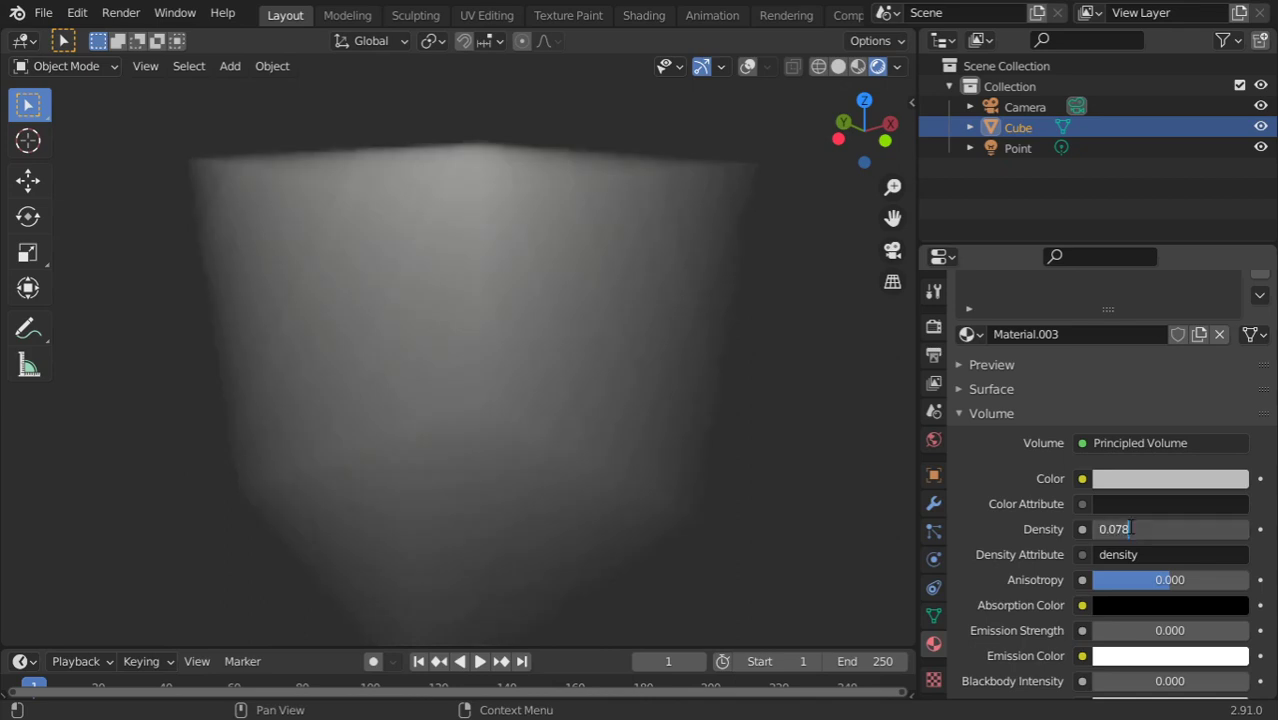
key(Return)
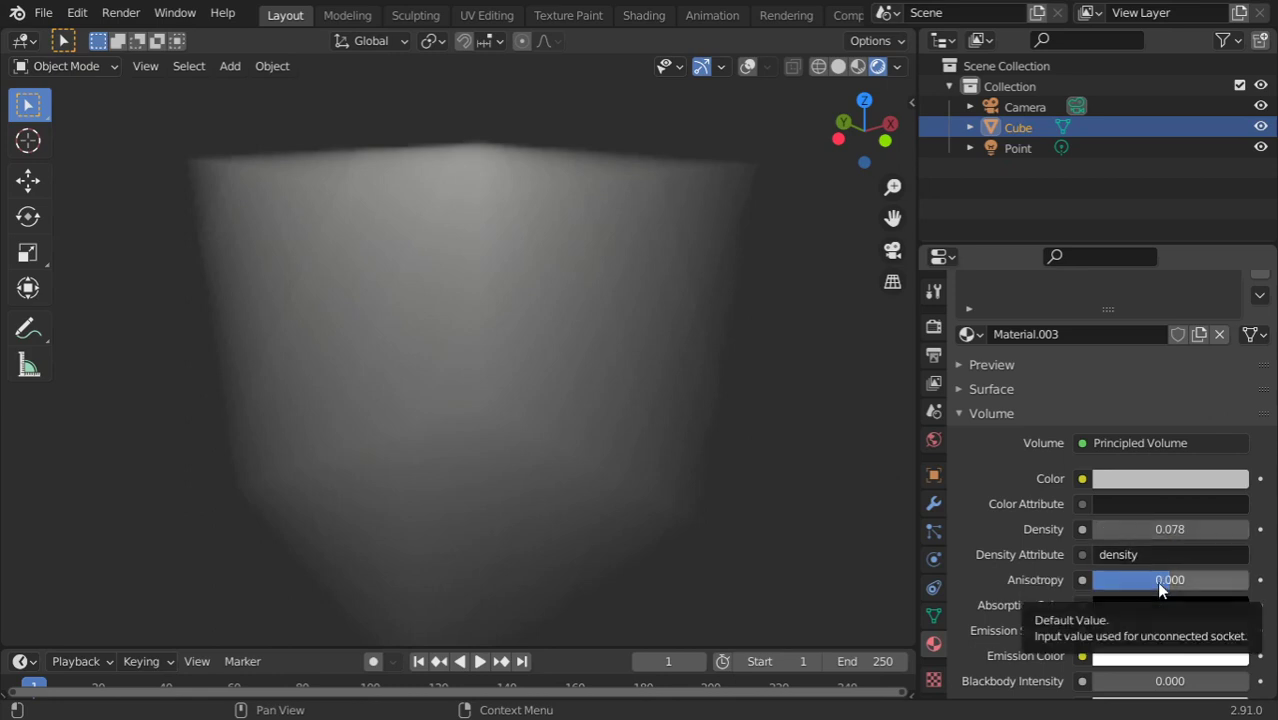
Tint the volume colour pale blue (H 0.542, S 0.207) and show the render settings.
click(1116, 484)
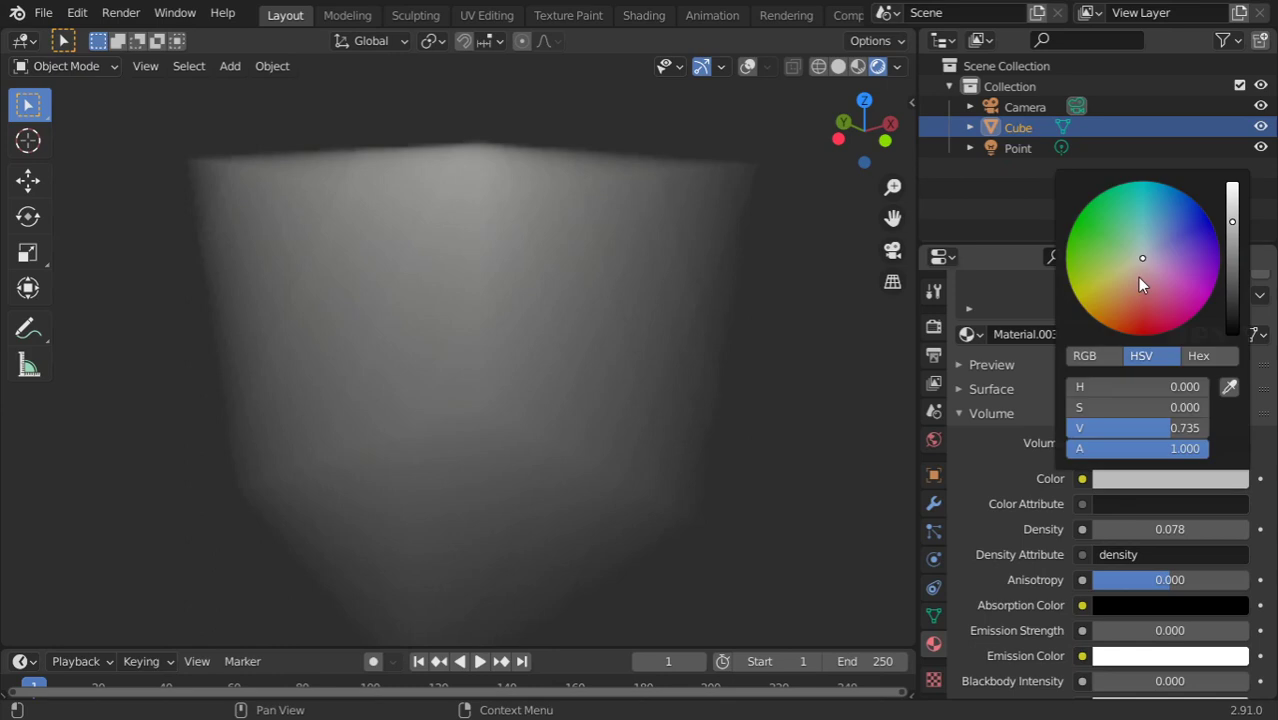
drag(1138, 261, 1147, 242)
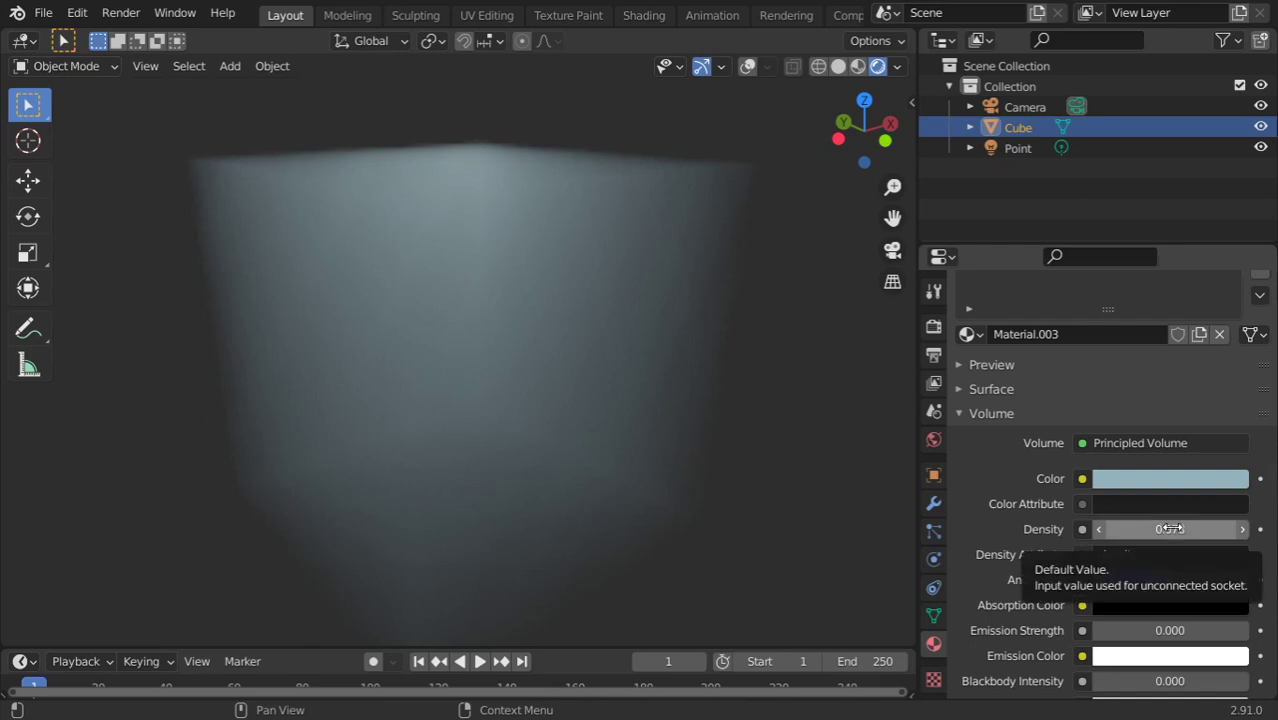
click(933, 326)
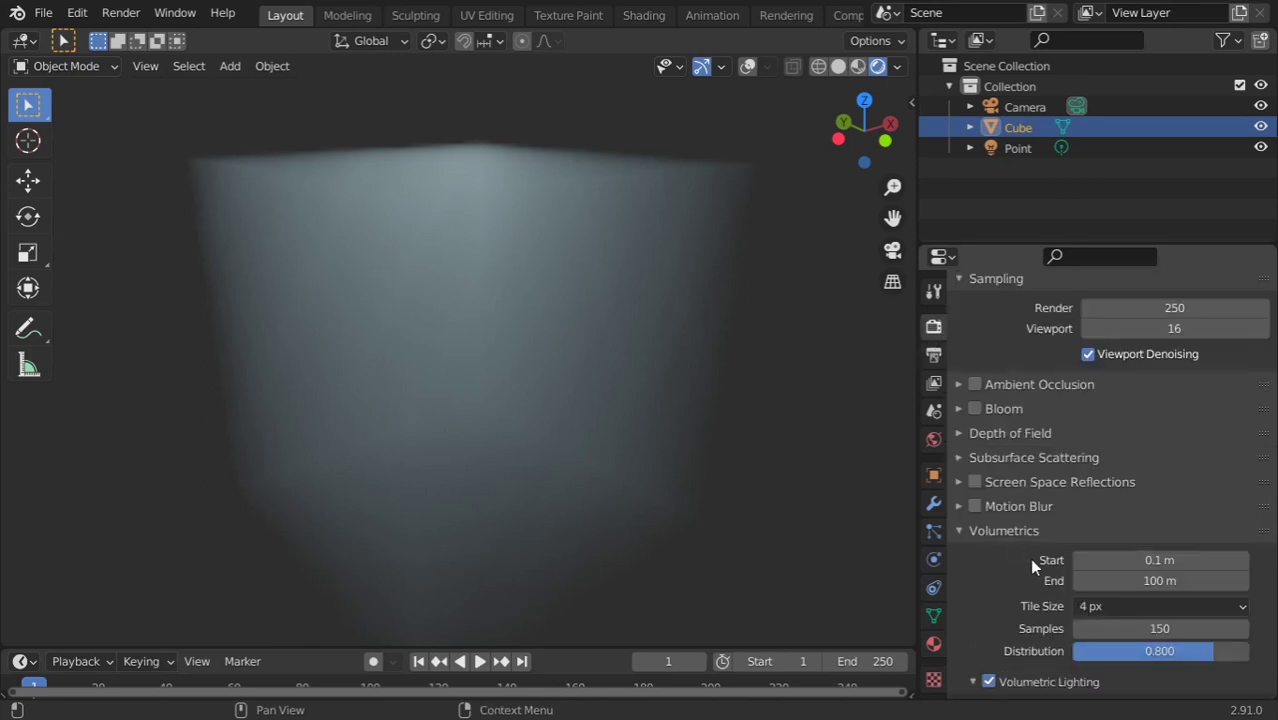
Set the volumetric tile size to 16 px after trying 2 px.
scroll(1032, 566, down, 4)
click(1155, 462)
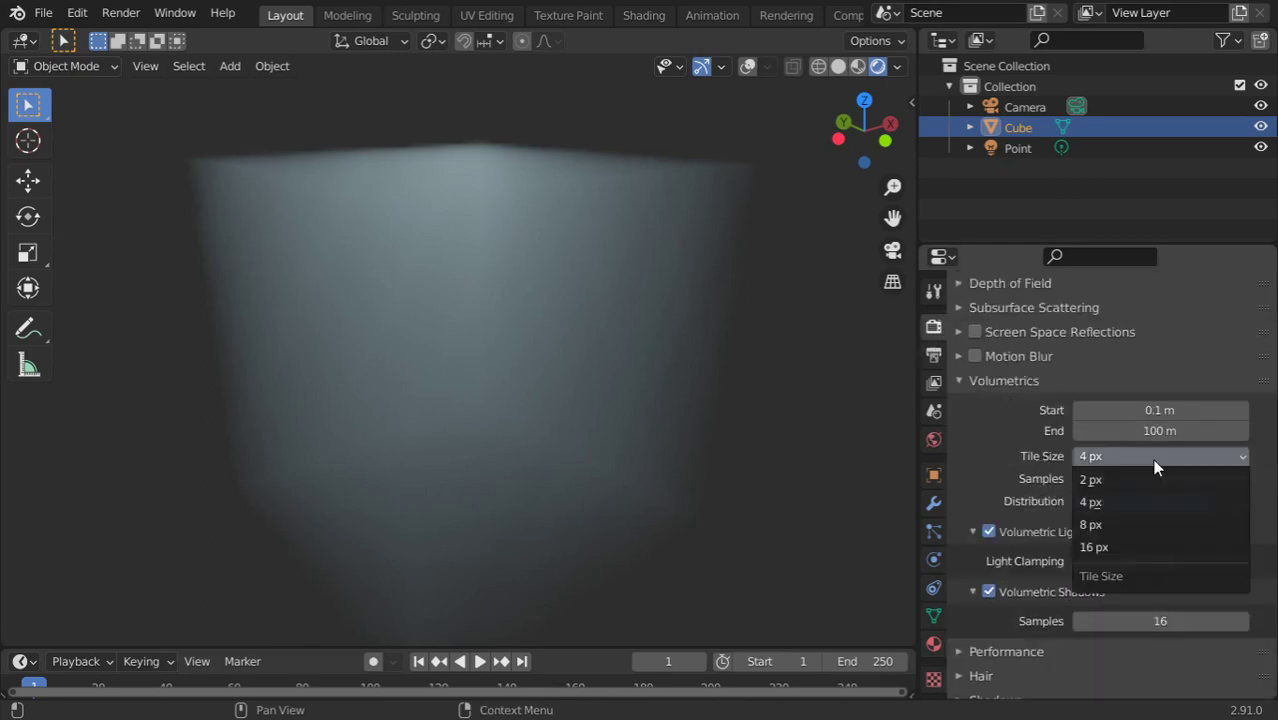
click(1118, 479)
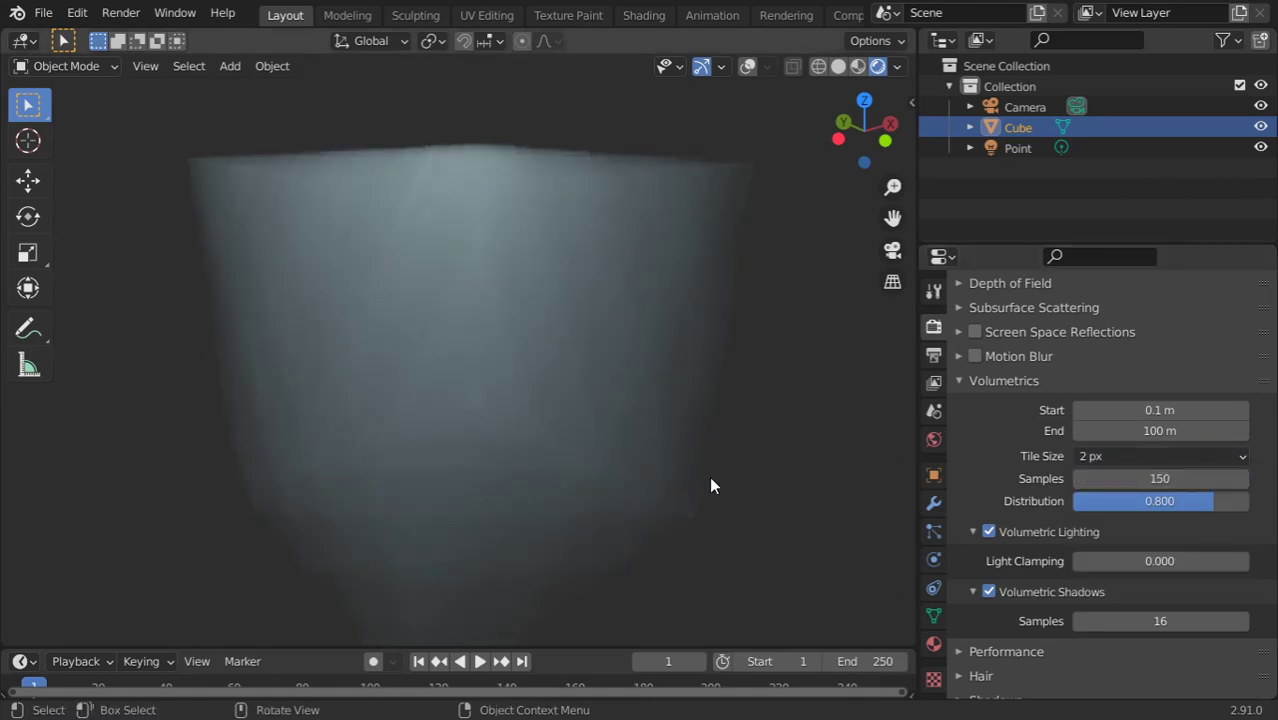
click(1134, 456)
click(1097, 550)
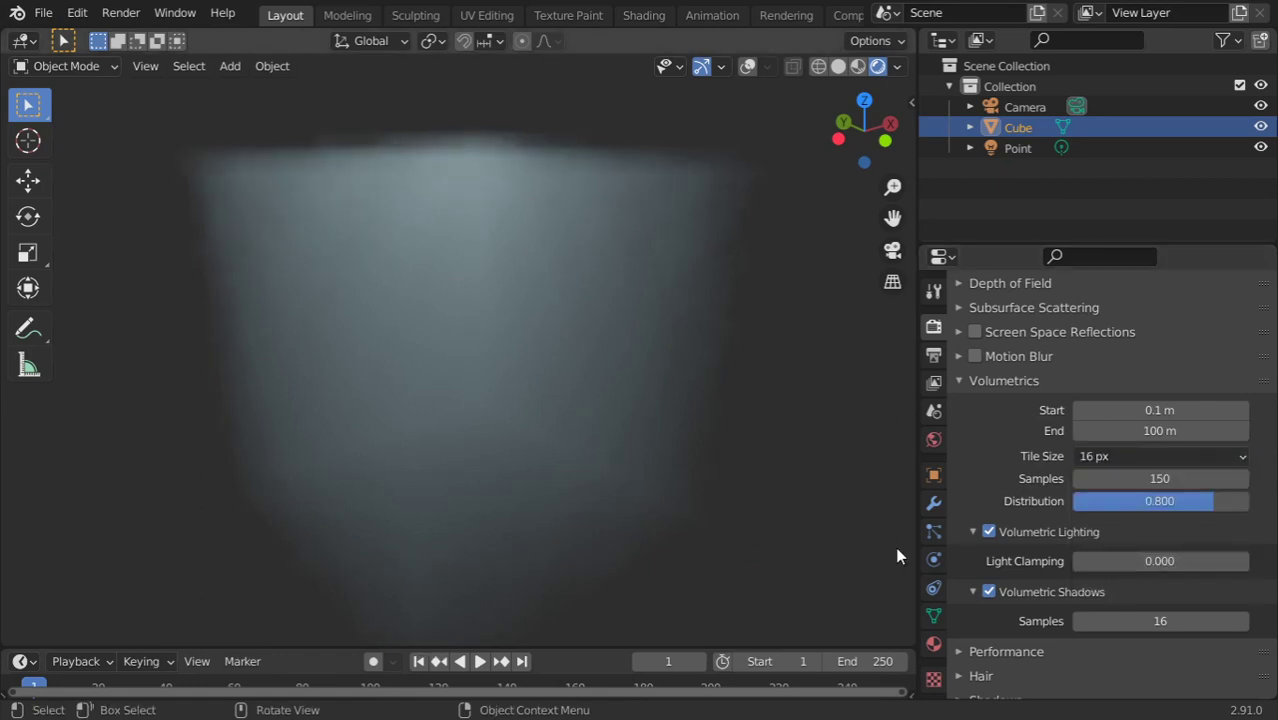
Set volumetric samples to 150 after trying 45, and turn off Volumetric Shadows.
click(1142, 479)
text(12*)
key(Return)
click(1142, 479)
text(45)
key(Return)
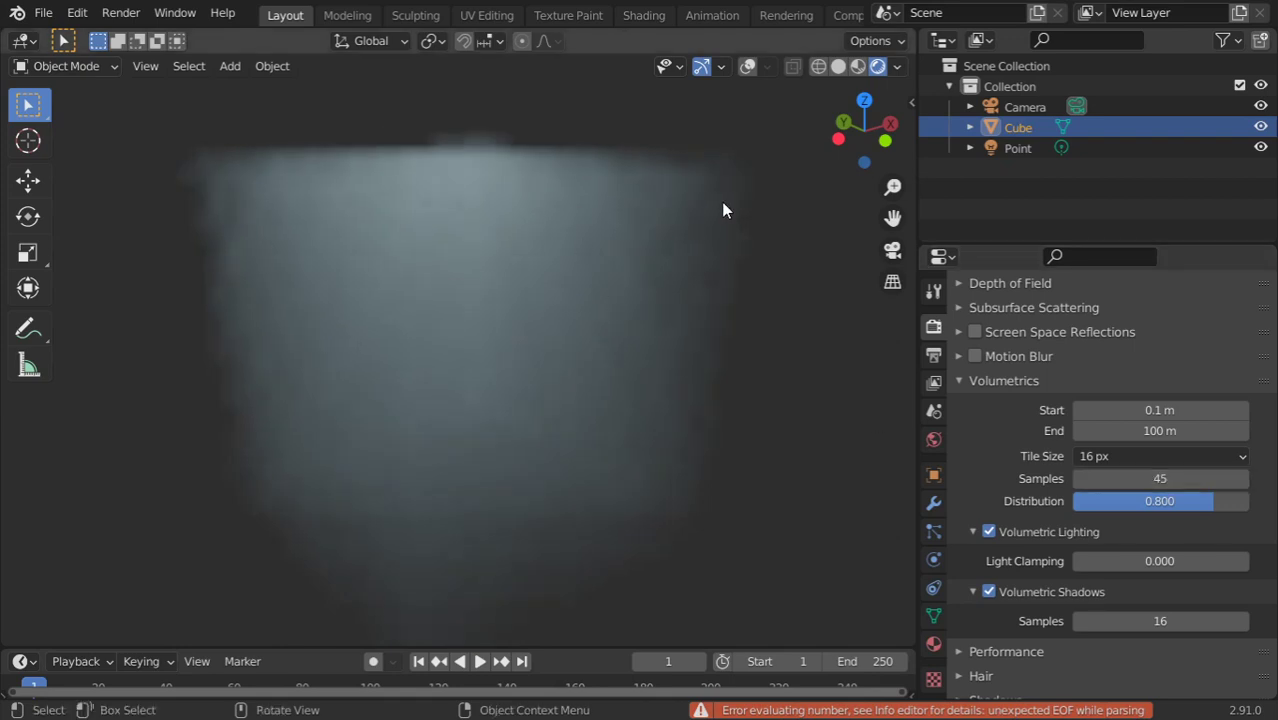
click(1157, 479)
text(150)
key(Return)
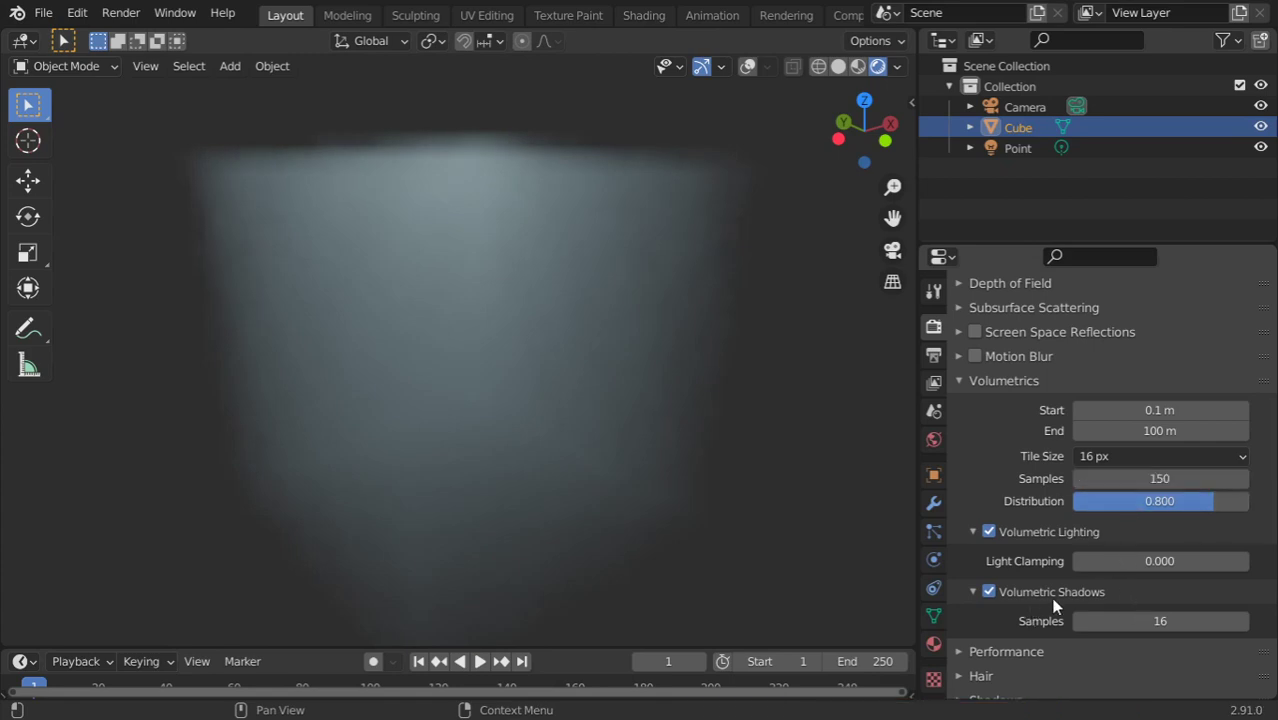
click(992, 590)
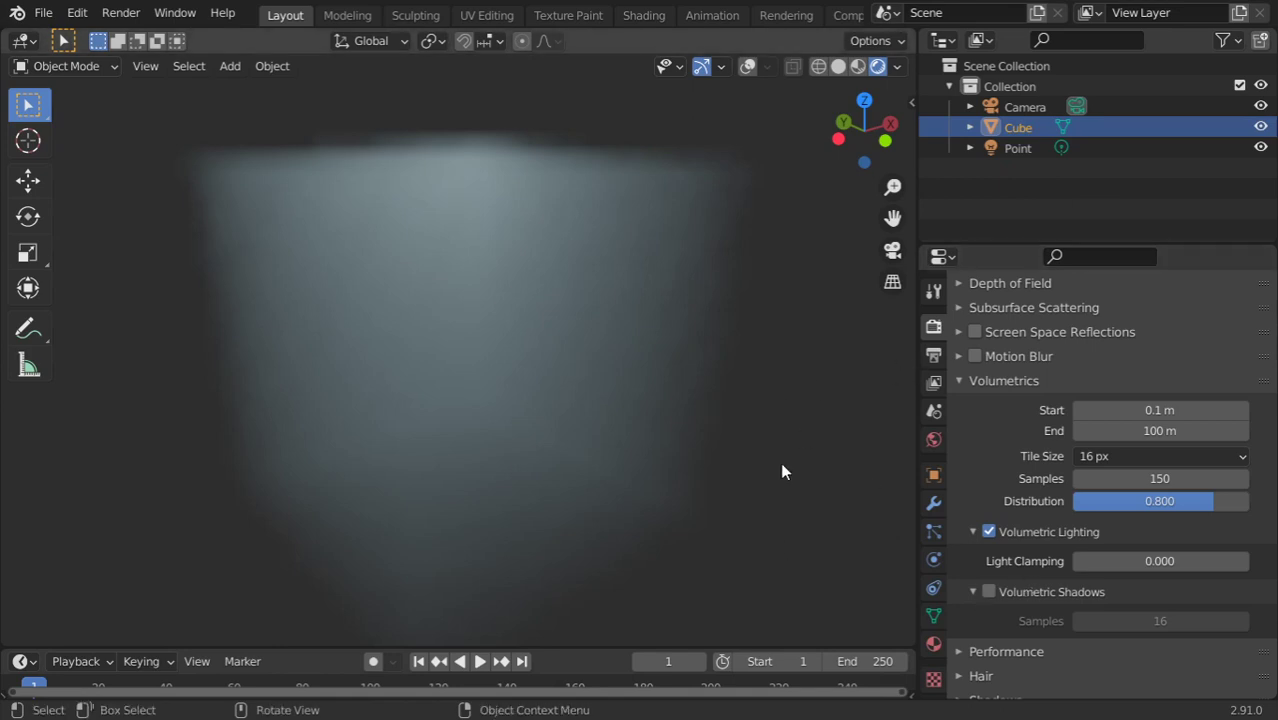
shift+middle_drag(782, 472, 782, 472)
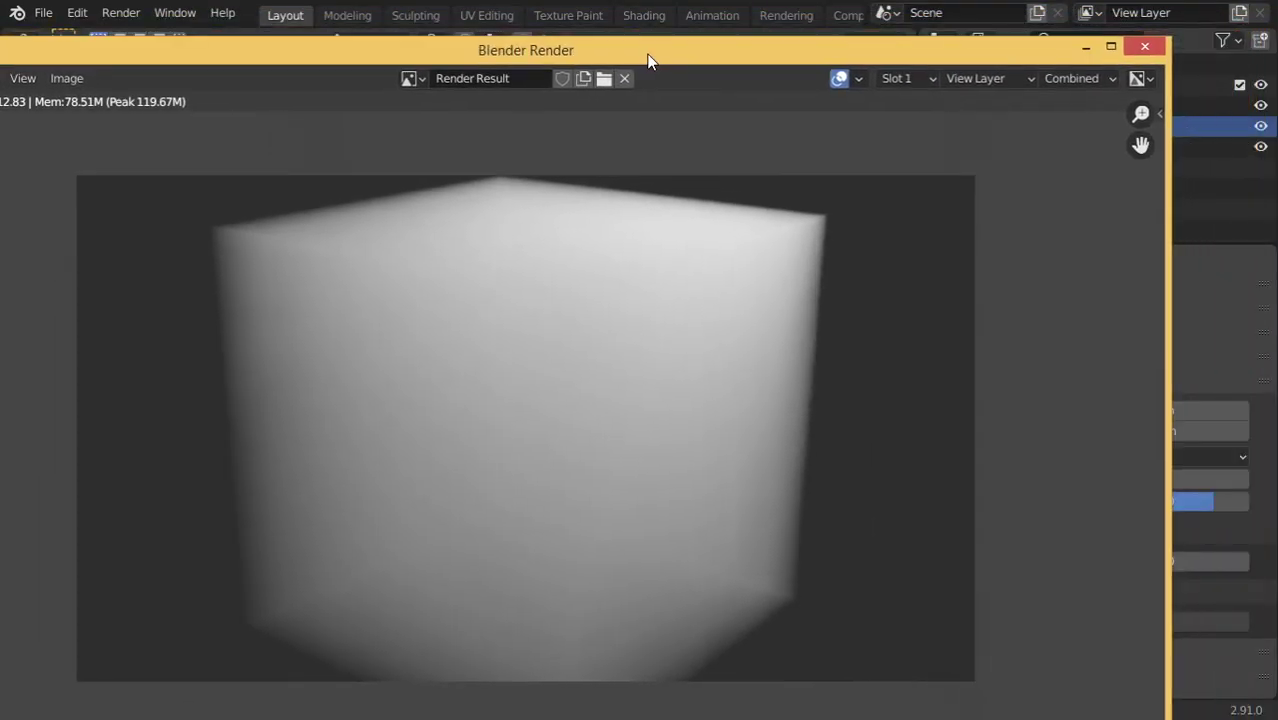
Close the old render result and render frame 1 afresh with F12.
click(1141, 43)
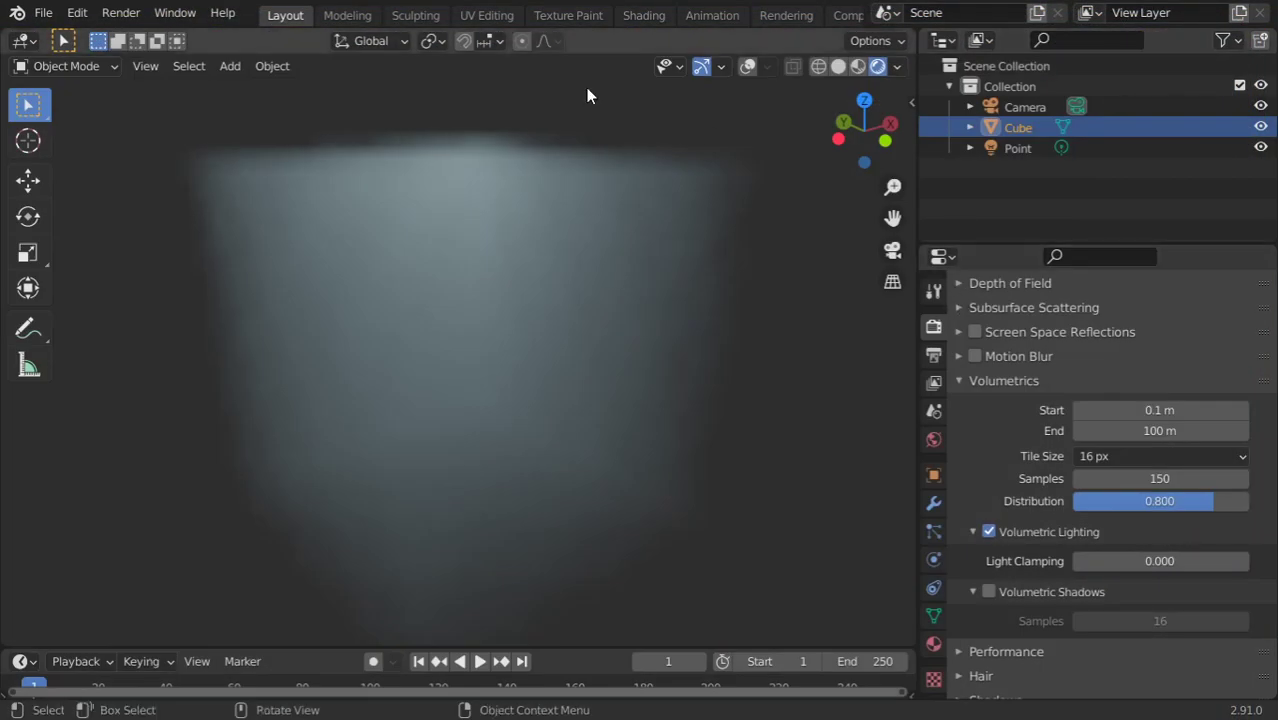
click(121, 12)
key(F12)
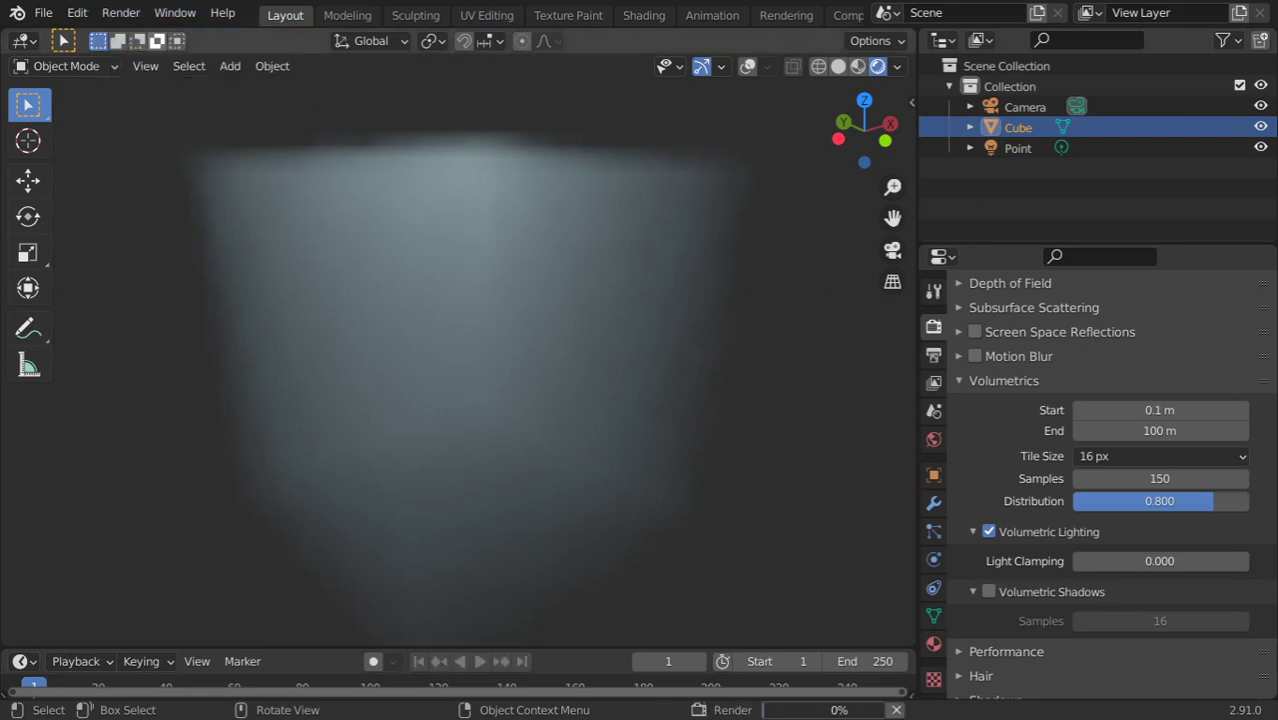
Move the render window so the pale blue-grey fog cube fills the screen.
drag(1110, 45, 510, 42)
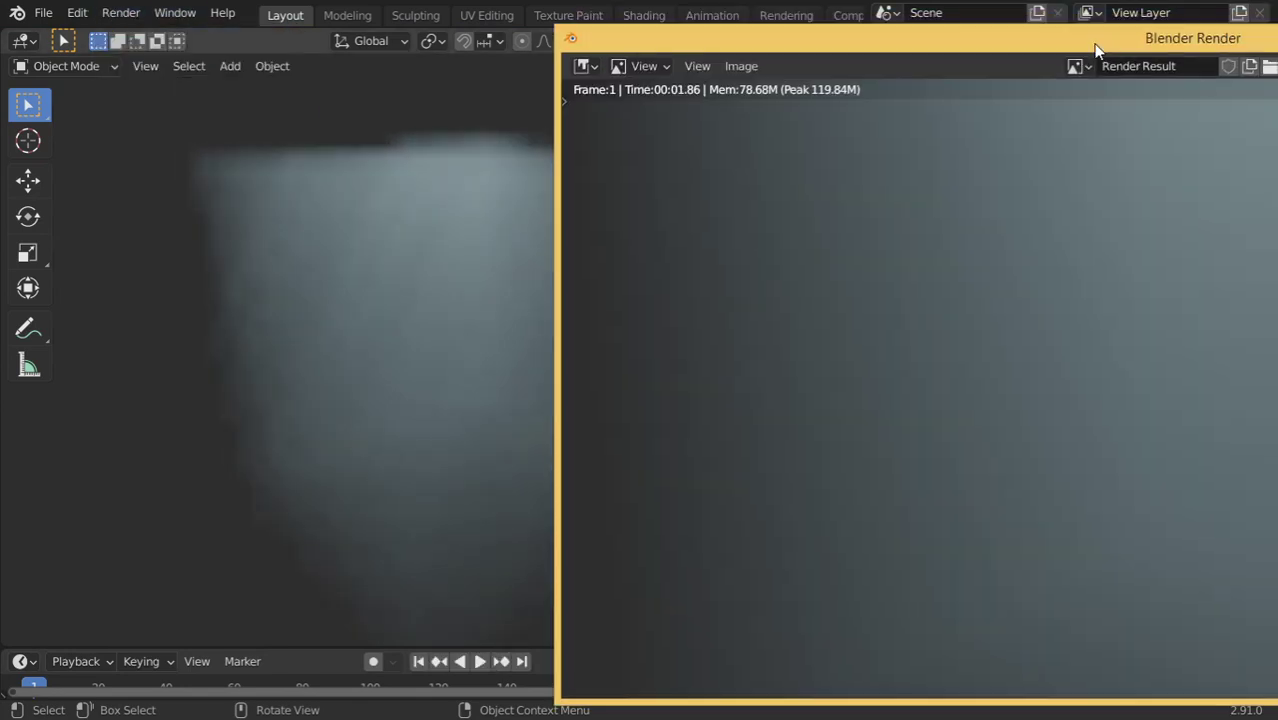
scroll(504, 216, down, 3)
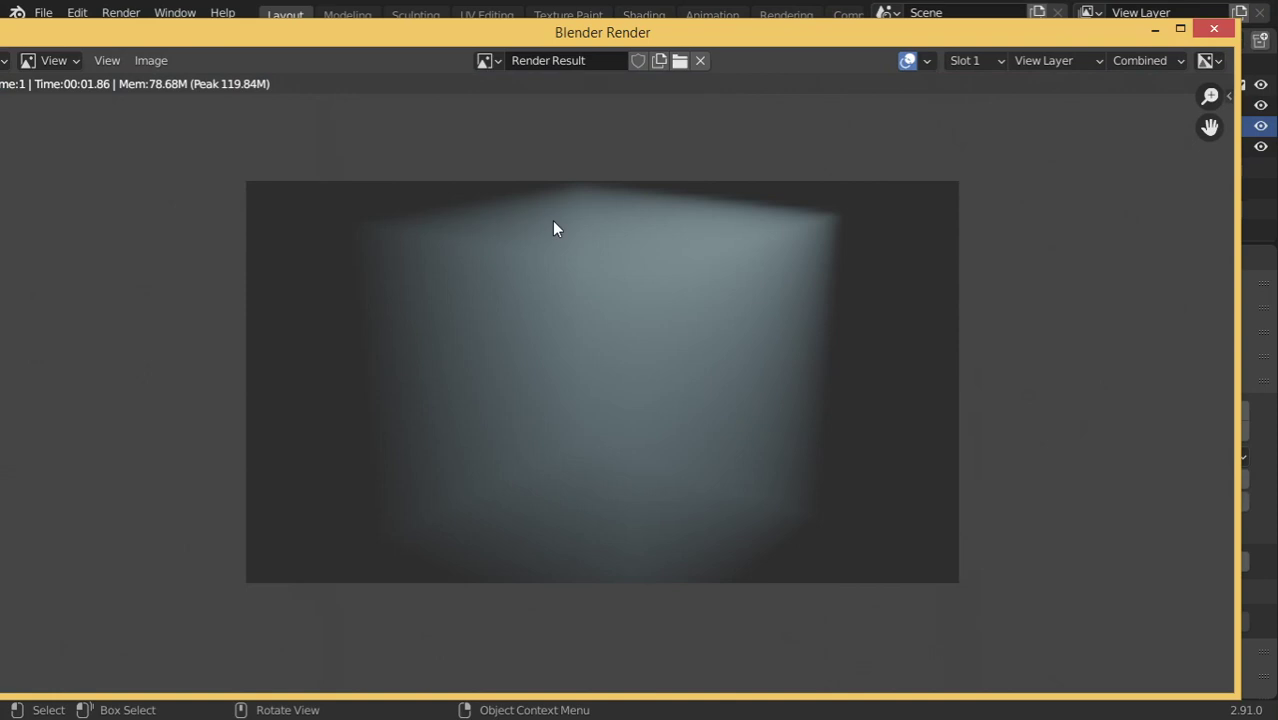
drag(571, 31, 613, 25)
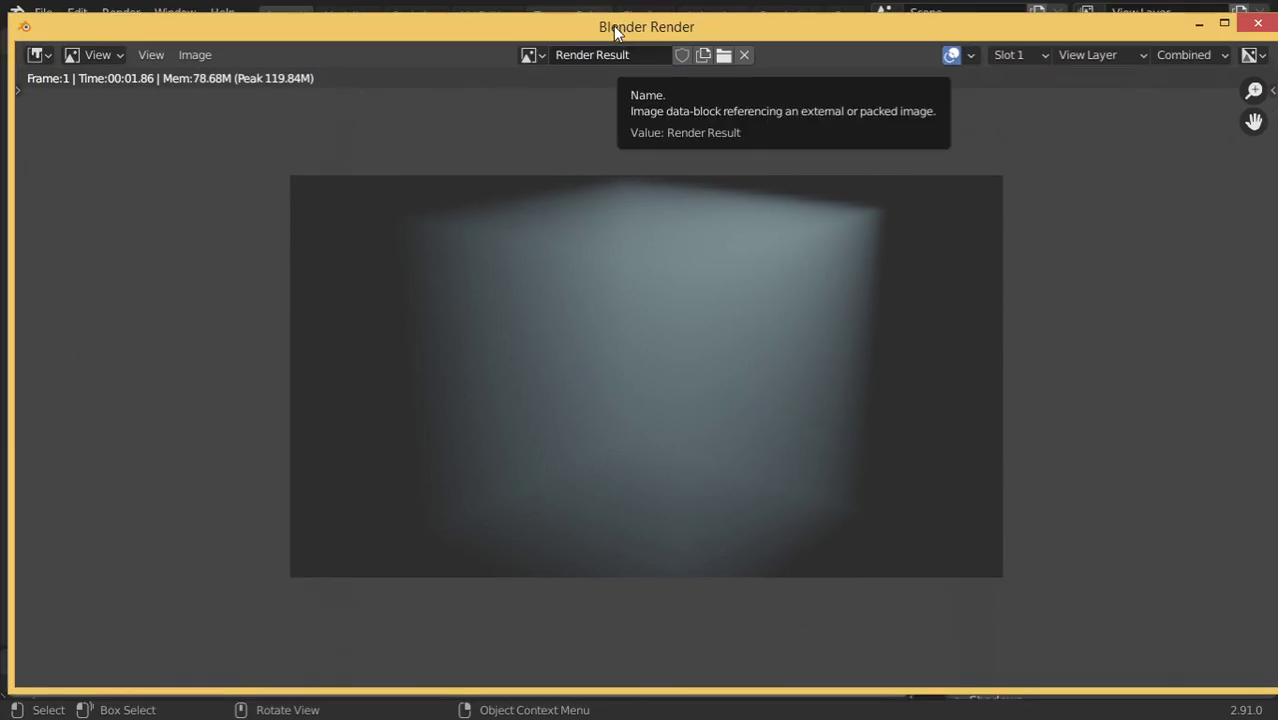